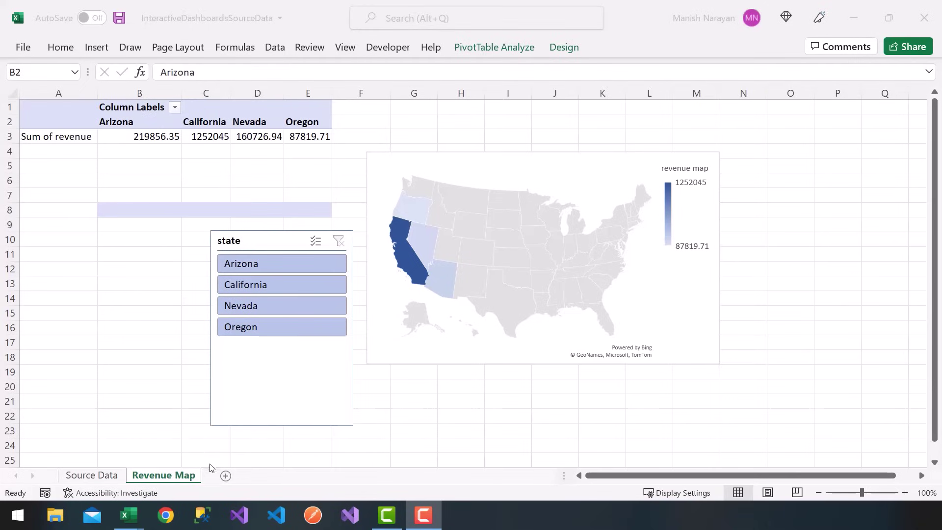
Add a new blank worksheet after the Revenue Map sheet
{"action": "left_click", "coordinate": [225, 476]}
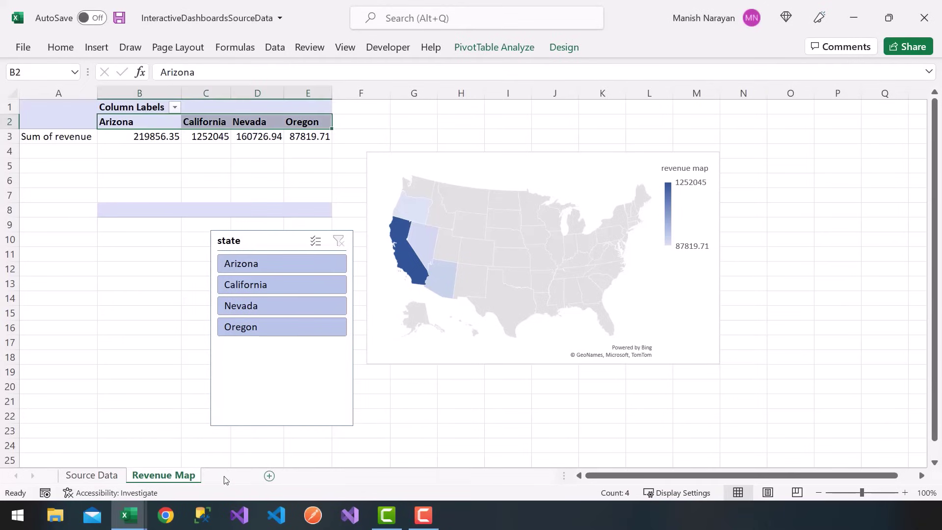
Rename the new sheet to 'Revenue History'
{"action": "double_click", "coordinate": [225, 476]}
{"action": "type", "text": "R"}
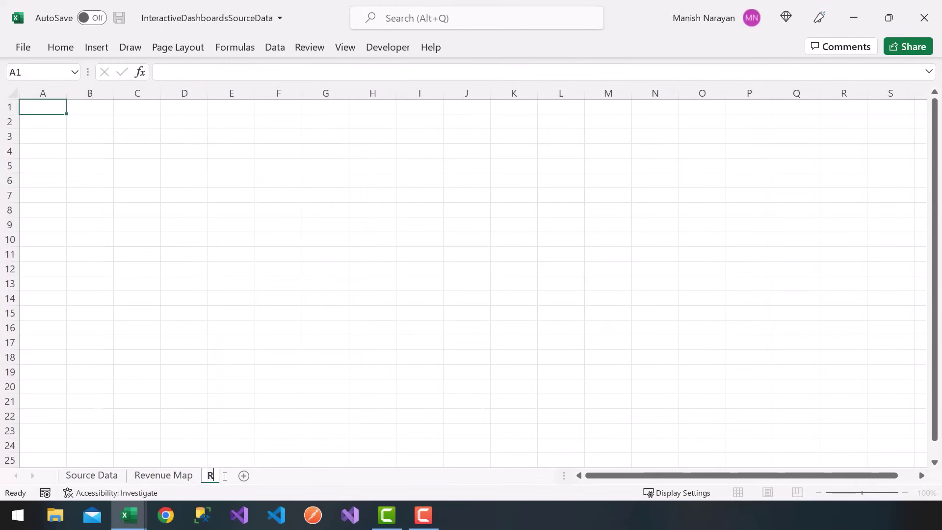
{"action": "type", "text": "evenue History"}
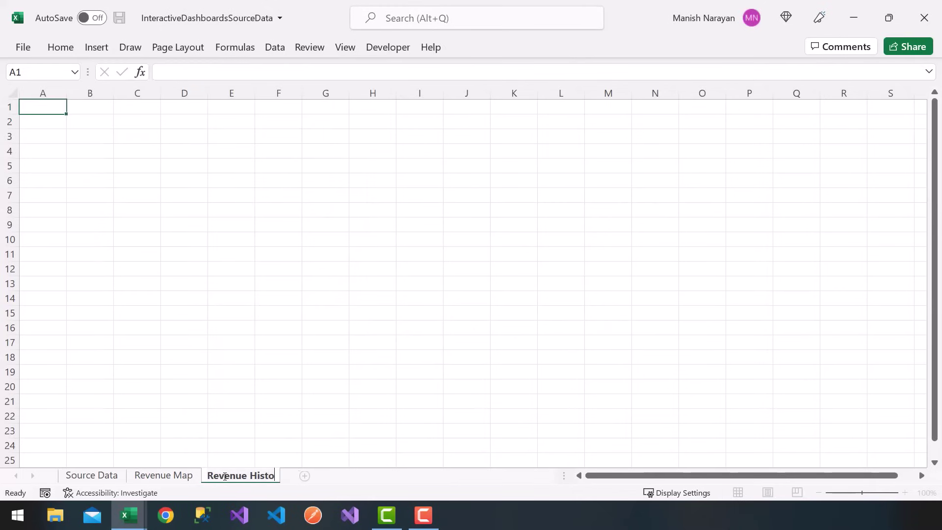
{"action": "key", "text": "Return"}
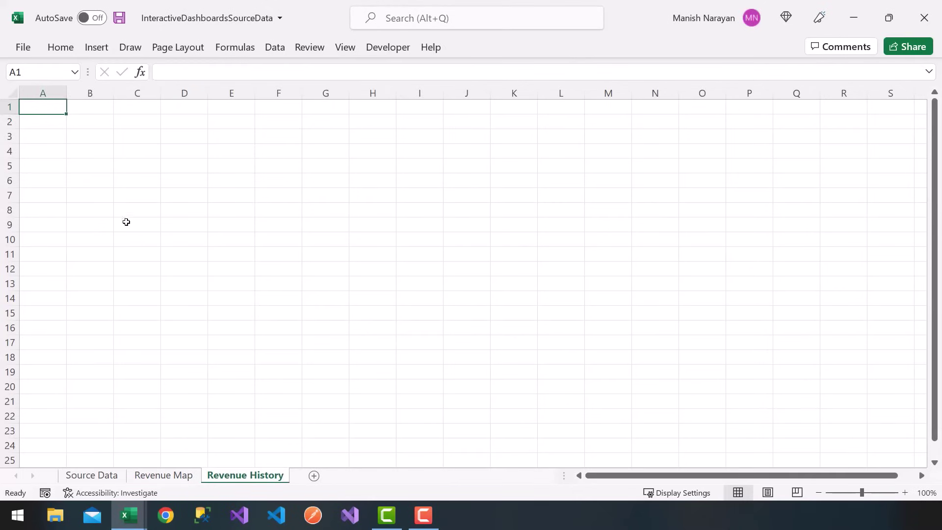
Insert a PivotTable from source_data at A1 on the existing worksheet
{"action": "left_click", "coordinate": [90, 49]}
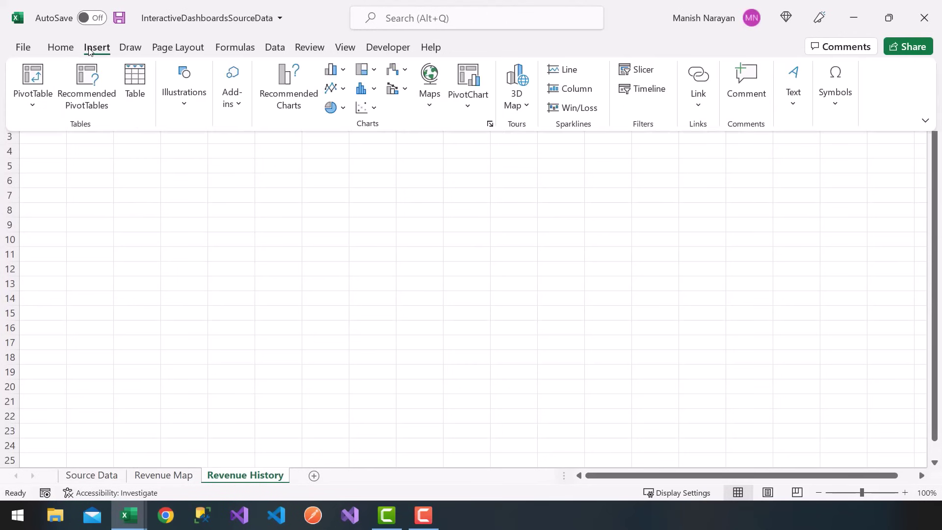
{"action": "left_click", "coordinate": [30, 80]}
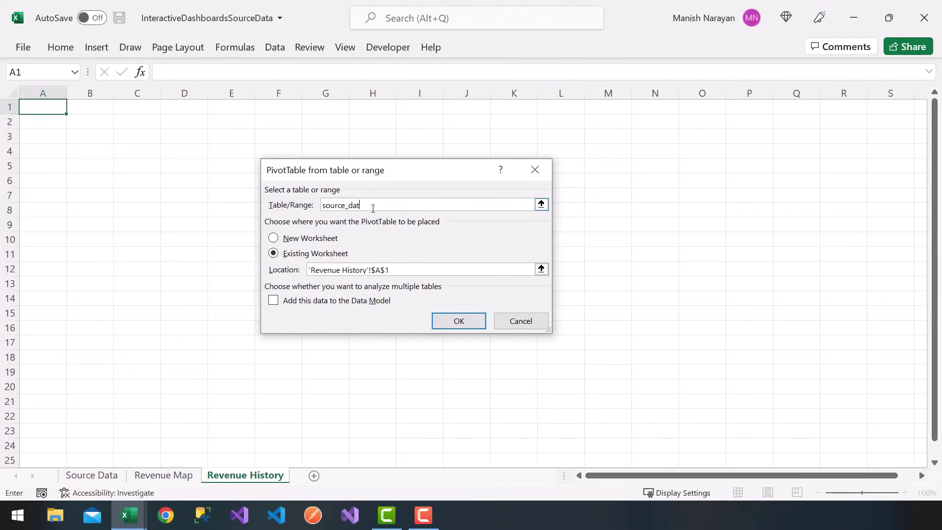
{"action": "type", "text": "source_data"}
{"action": "left_click", "coordinate": [459, 321]}
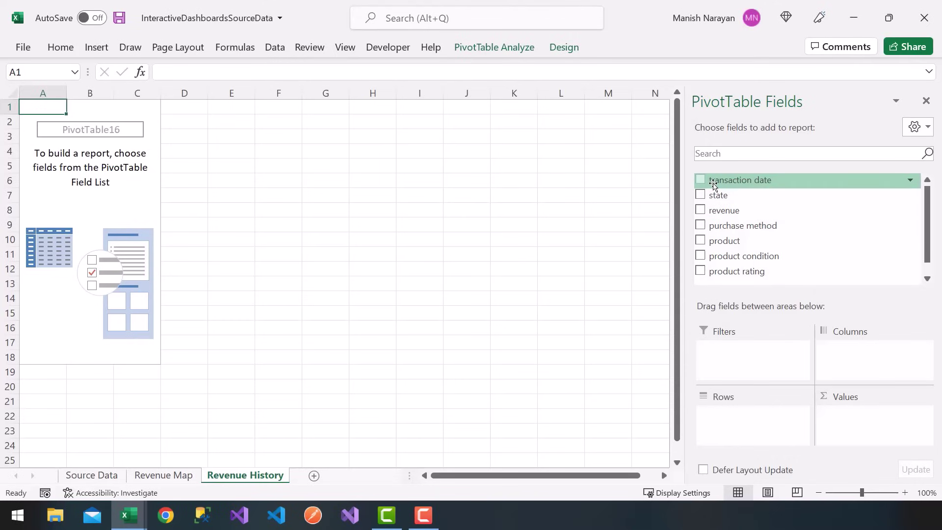
Put transaction date in Rows and revenue in Values as Sum of revenue
{"action": "left_click_drag", "start_coordinate": [713, 185], "coordinate": [736, 433]}
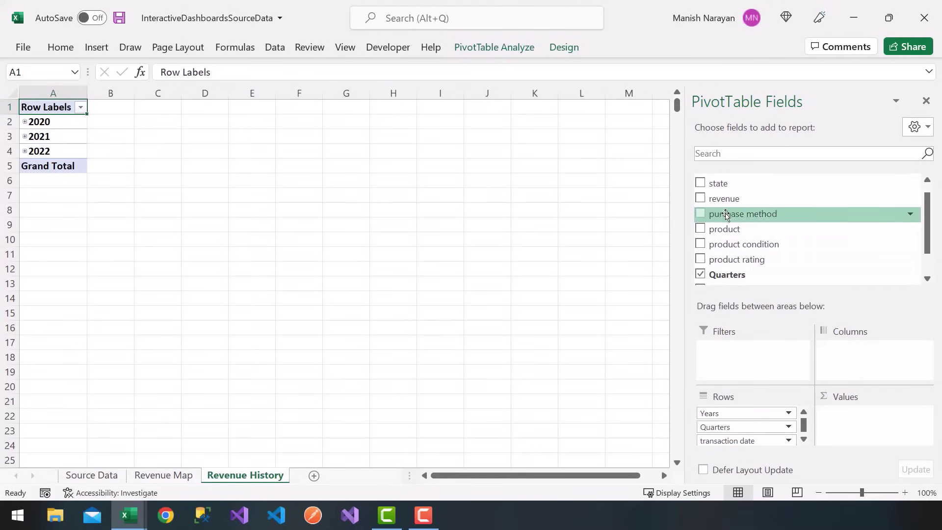
{"action": "left_click_drag", "start_coordinate": [725, 198], "coordinate": [894, 417]}
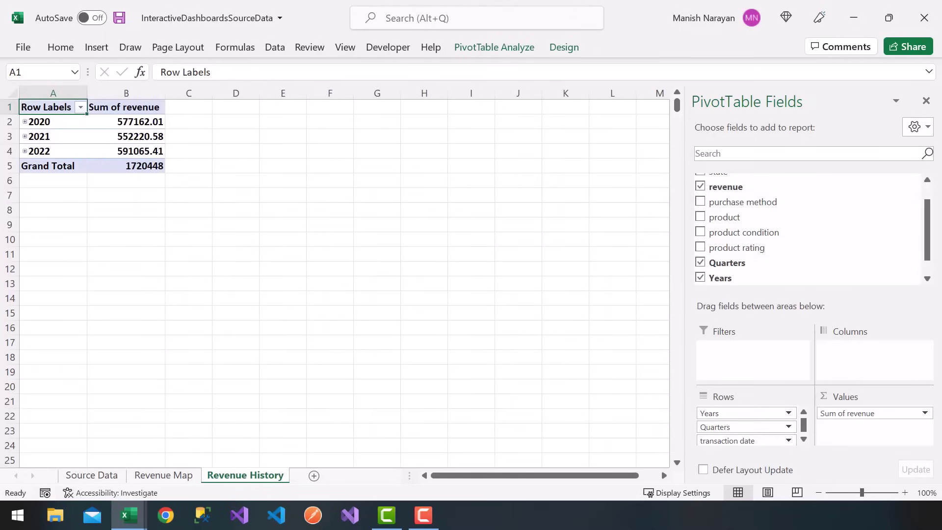
Expand 2020, then its Qtr1, Qtr2 and Qtr3, to show monthly revenue
{"action": "left_click", "coordinate": [187, 267]}
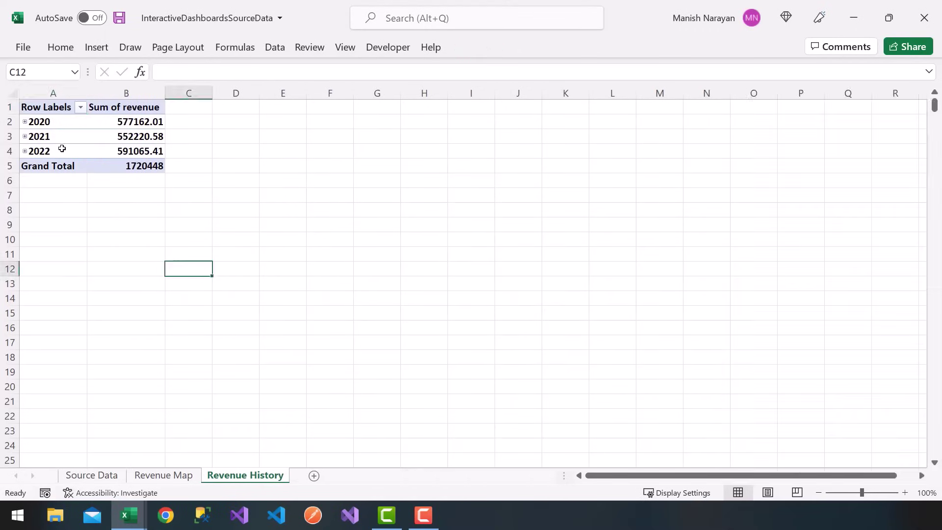
{"action": "left_click", "coordinate": [26, 122]}
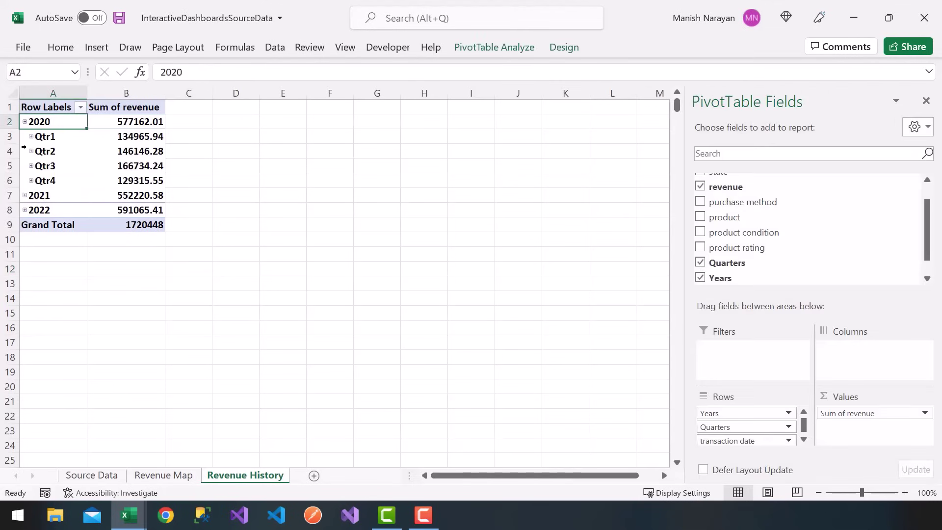
{"action": "left_click", "coordinate": [31, 138]}
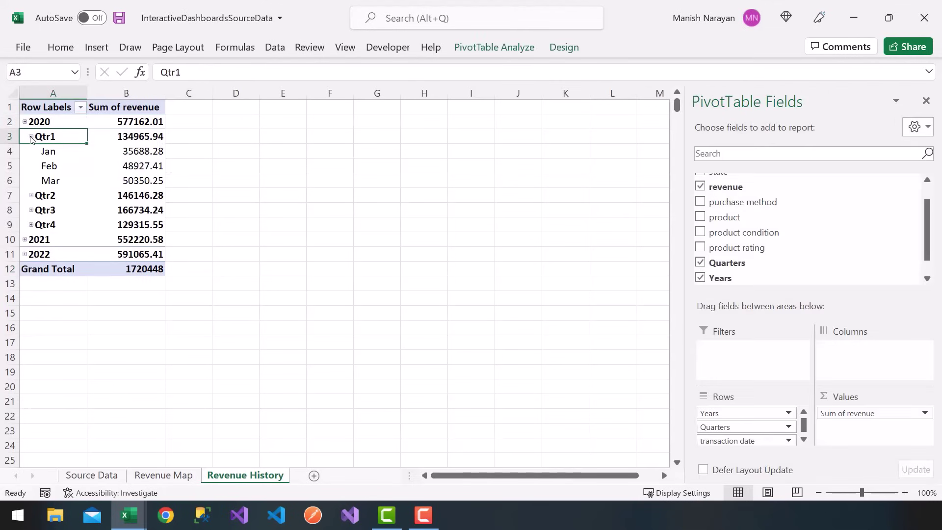
{"action": "left_click", "coordinate": [31, 195]}
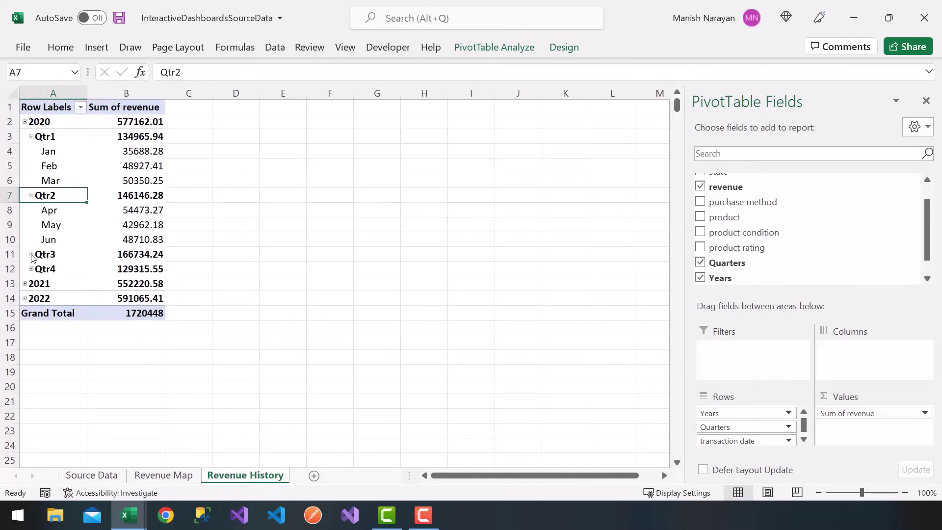
{"action": "left_click", "coordinate": [31, 254]}
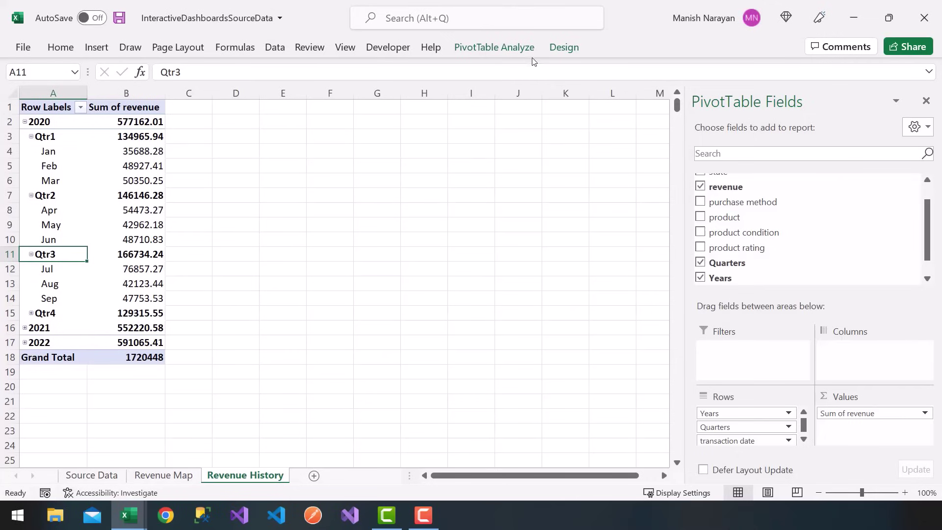
{"action": "key", "text": "Up"}
{"action": "key", "text": "Up"}
{"action": "key", "text": "Up"}
{"action": "key", "text": "Up"}
{"action": "key", "text": "Right"}
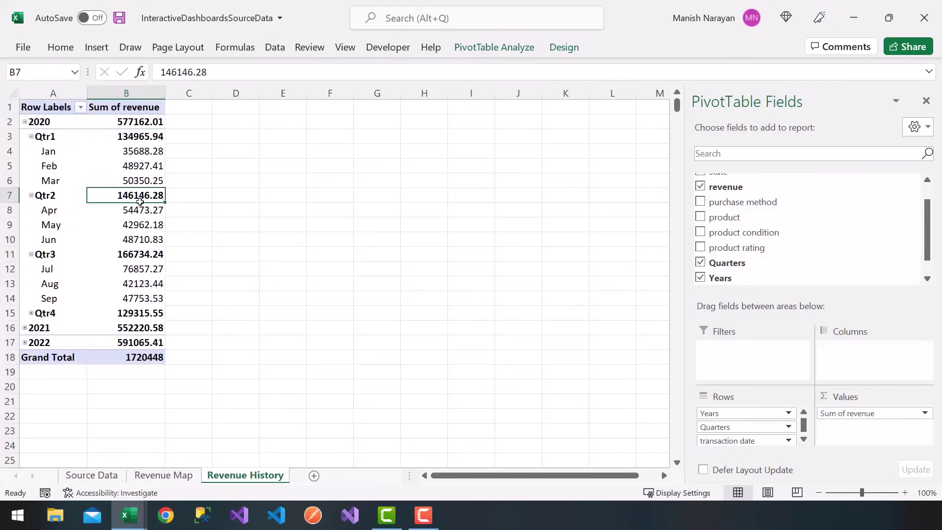
Turn grand totals off for rows and columns in the PivotTable
{"action": "left_click", "coordinate": [561, 47]}
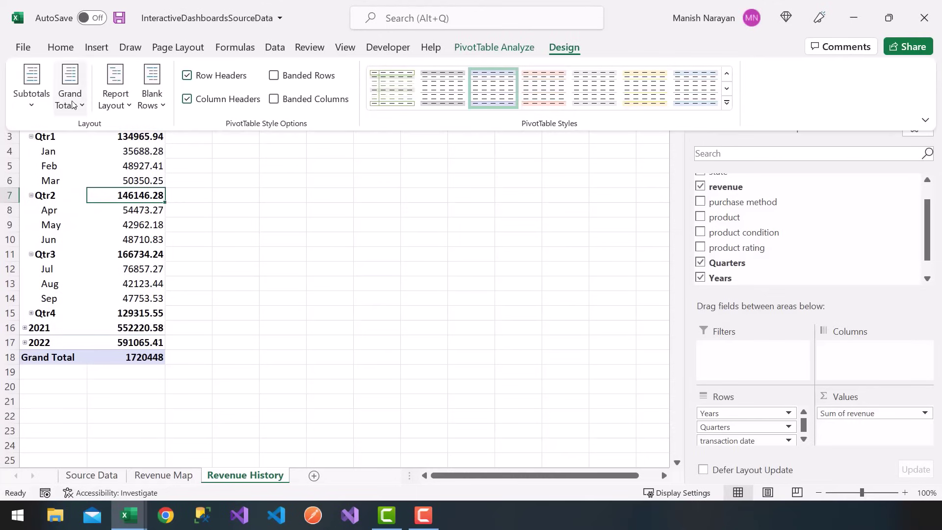
{"action": "left_click", "coordinate": [73, 104]}
{"action": "left_click", "coordinate": [82, 139]}
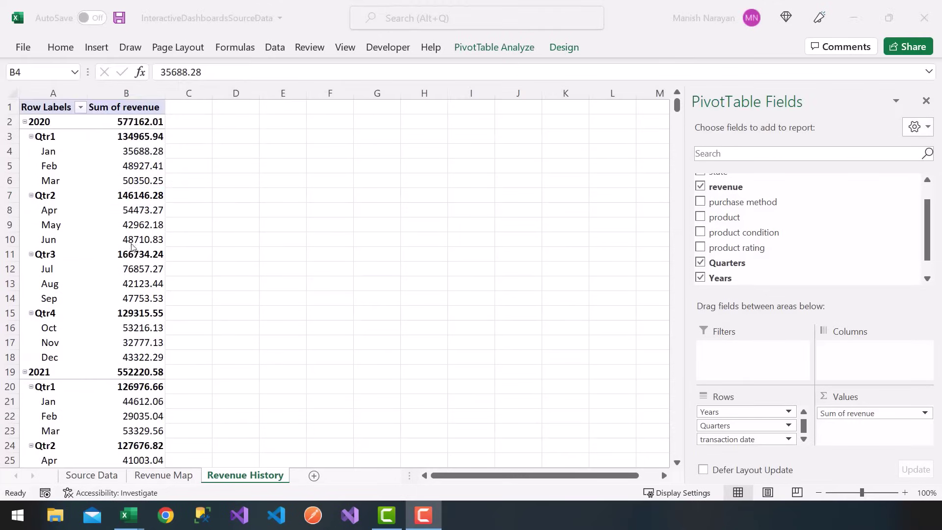
Select a revenue value cell inside the PivotTable
{"action": "left_click", "coordinate": [126, 210]}
{"action": "left_click", "coordinate": [126, 191]}
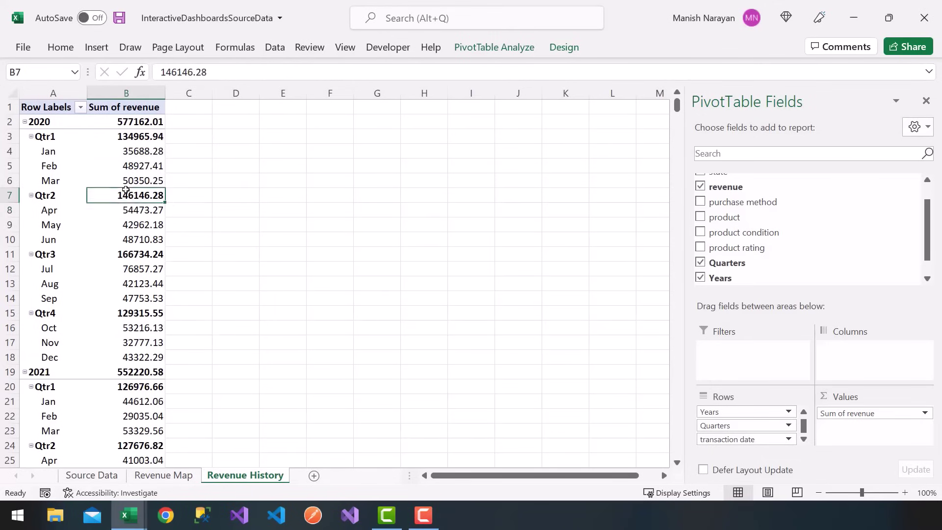
{"action": "left_click", "coordinate": [127, 240]}
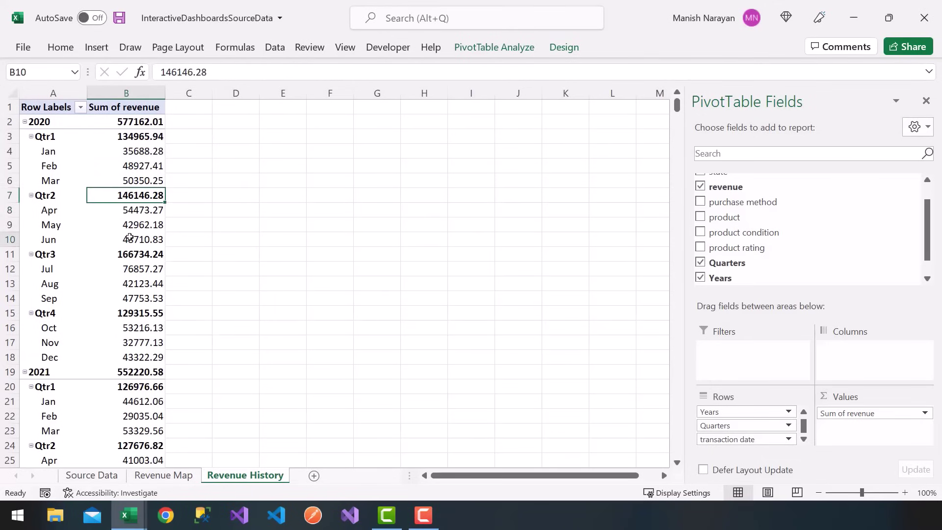
{"action": "left_click", "coordinate": [131, 223]}
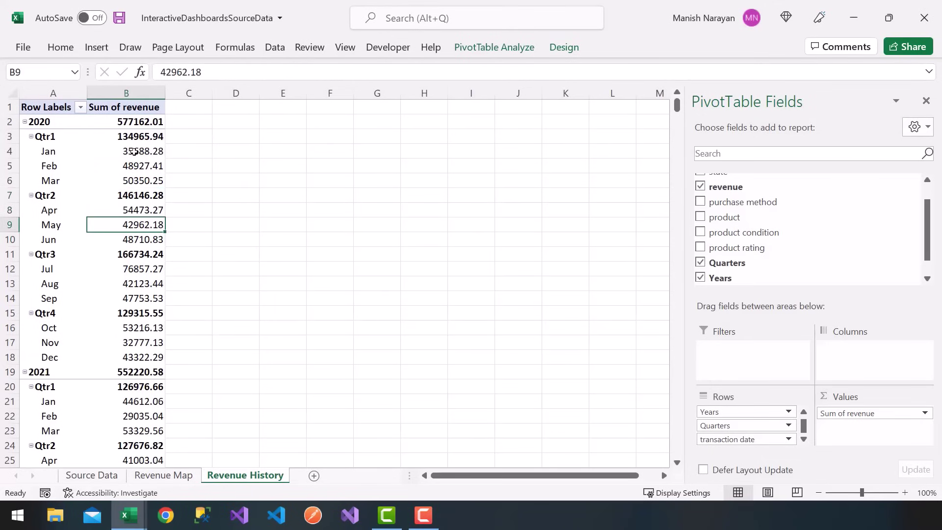
Start a PivotChart from the PivotTable and choose the Line chart category
{"action": "left_click", "coordinate": [105, 51]}
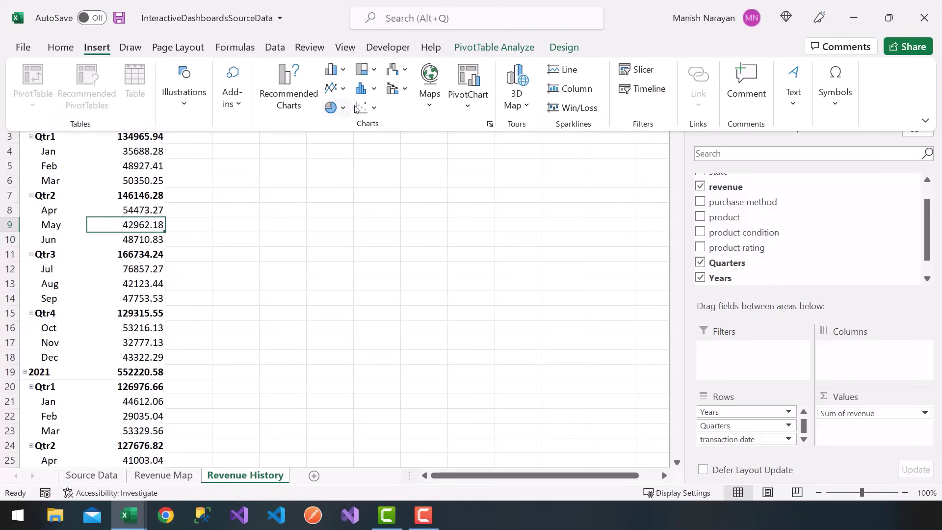
{"action": "left_click", "coordinate": [466, 107]}
{"action": "left_click", "coordinate": [475, 128]}
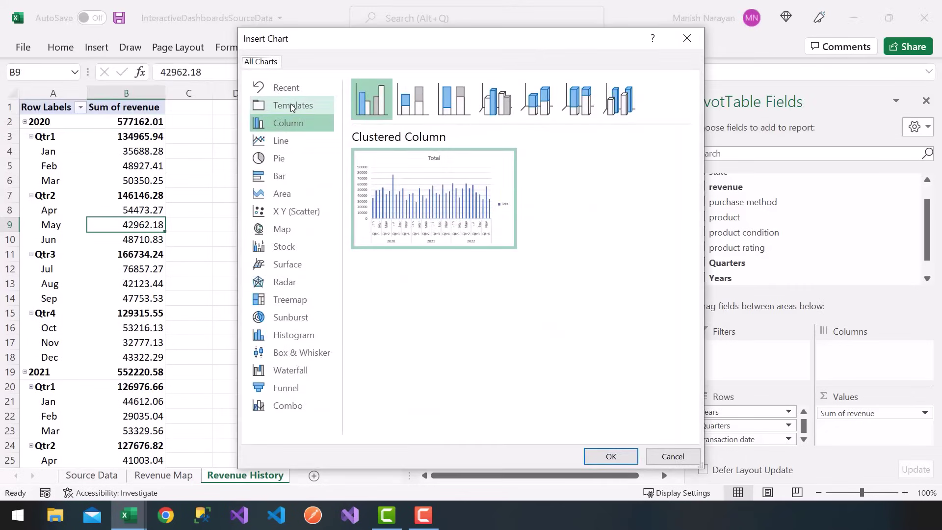
{"action": "left_click", "coordinate": [276, 147]}
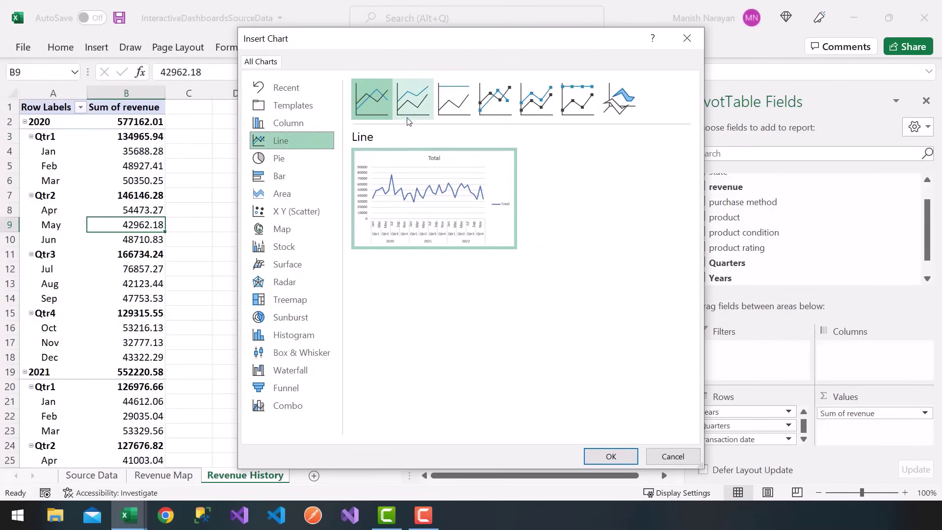
Compare the Line subtypes and settle on Stacked Line
{"action": "left_click", "coordinate": [452, 107]}
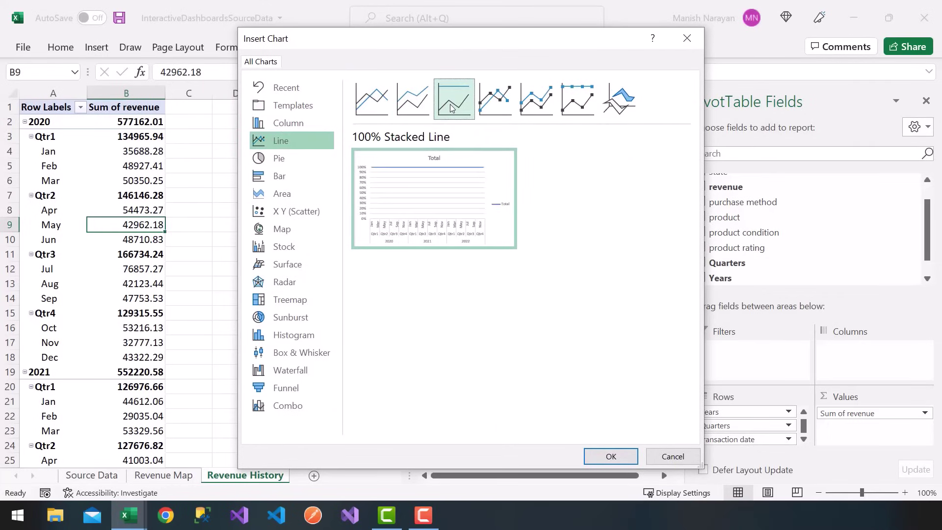
{"action": "left_click", "coordinate": [425, 108]}
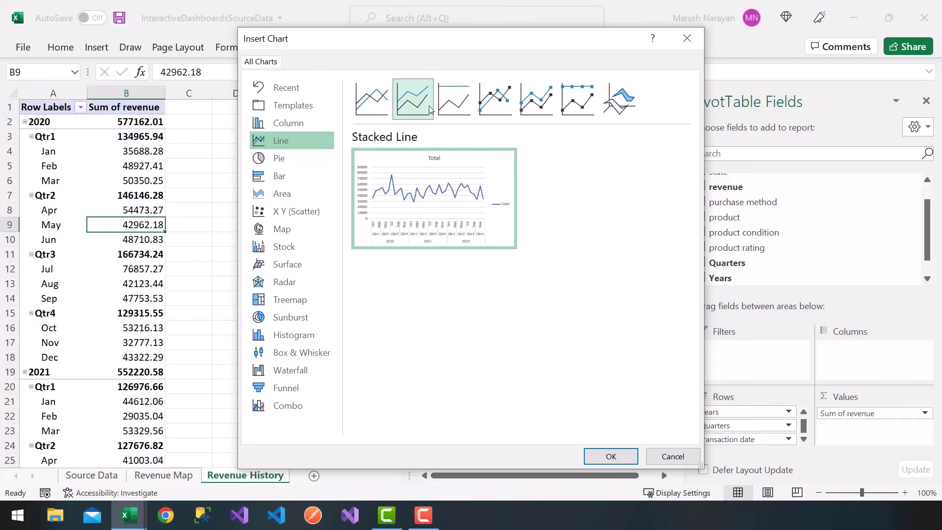
{"action": "left_click", "coordinate": [375, 110]}
{"action": "left_click", "coordinate": [392, 113]}
{"action": "left_click", "coordinate": [383, 112]}
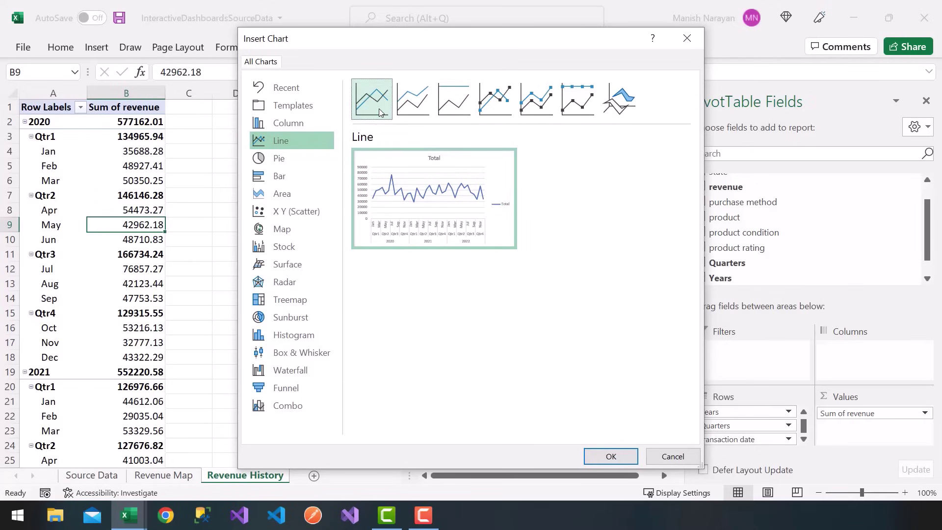
{"action": "left_click", "coordinate": [406, 110]}
{"action": "left_click", "coordinate": [378, 109]}
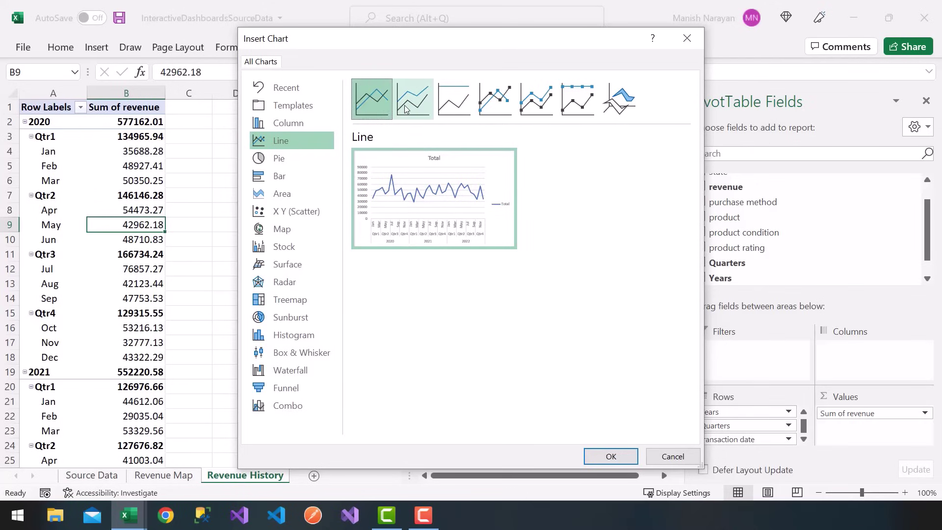
{"action": "left_click", "coordinate": [407, 109]}
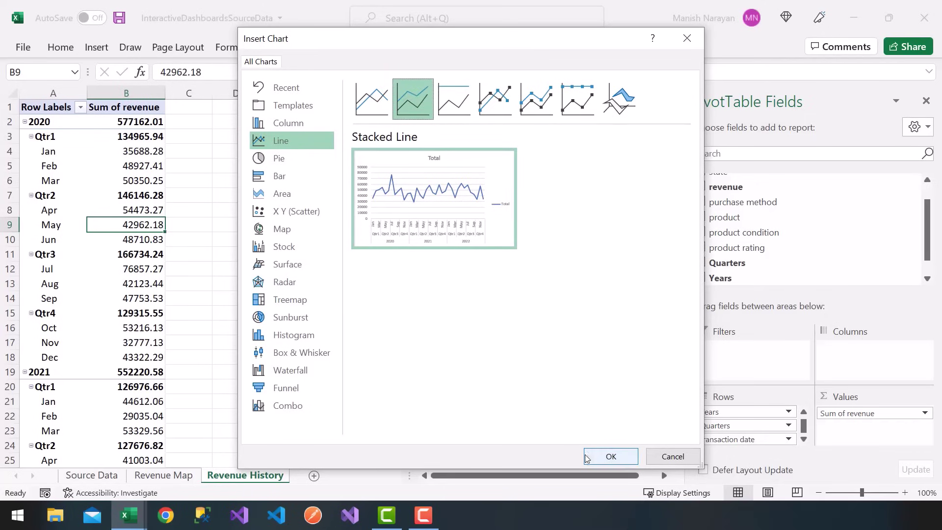
Insert the Stacked Line PivotChart beside the PivotTable and hide all its field buttons
{"action": "left_click", "coordinate": [609, 457]}
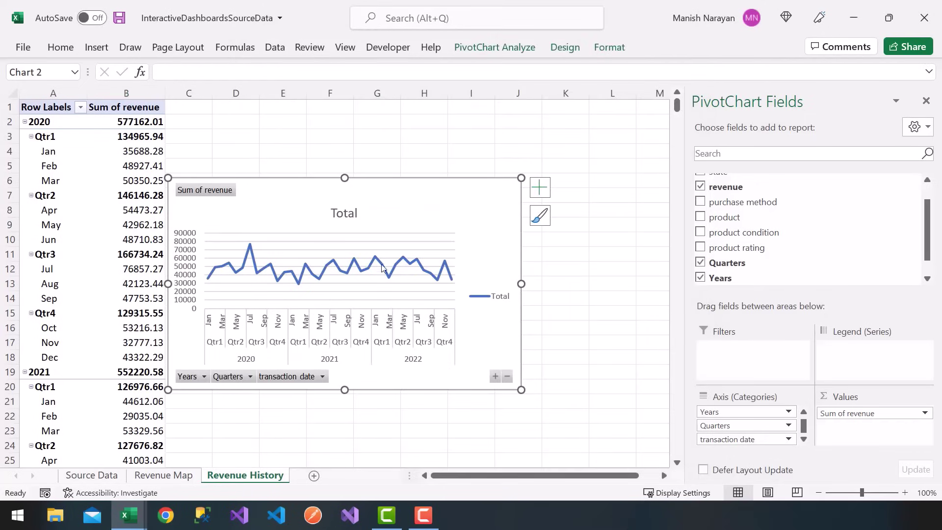
{"action": "left_click_drag", "start_coordinate": [375, 189], "coordinate": [445, 172]}
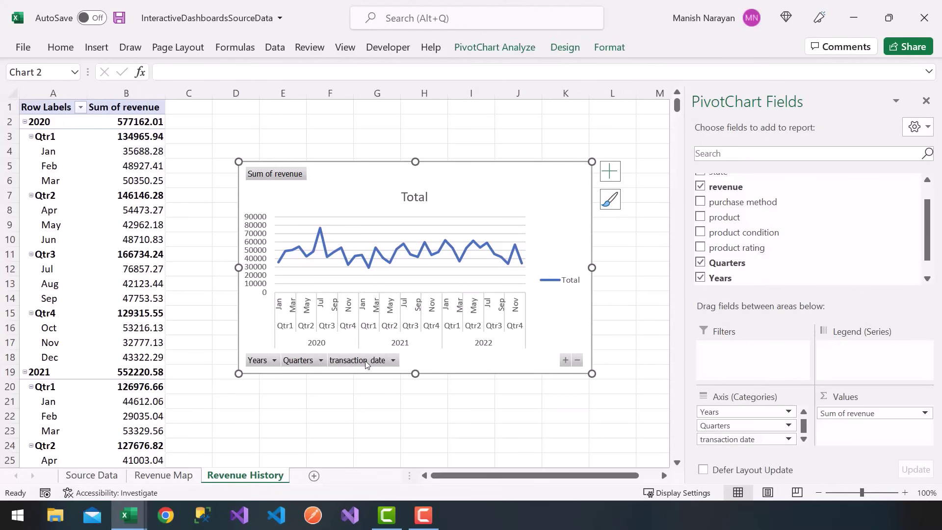
{"action": "right_click", "coordinate": [343, 361]}
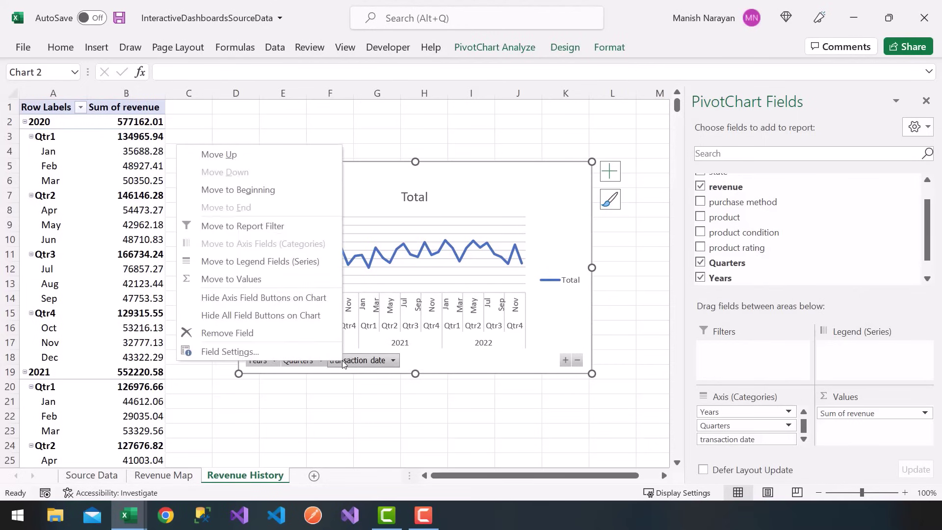
{"action": "left_click", "coordinate": [260, 319]}
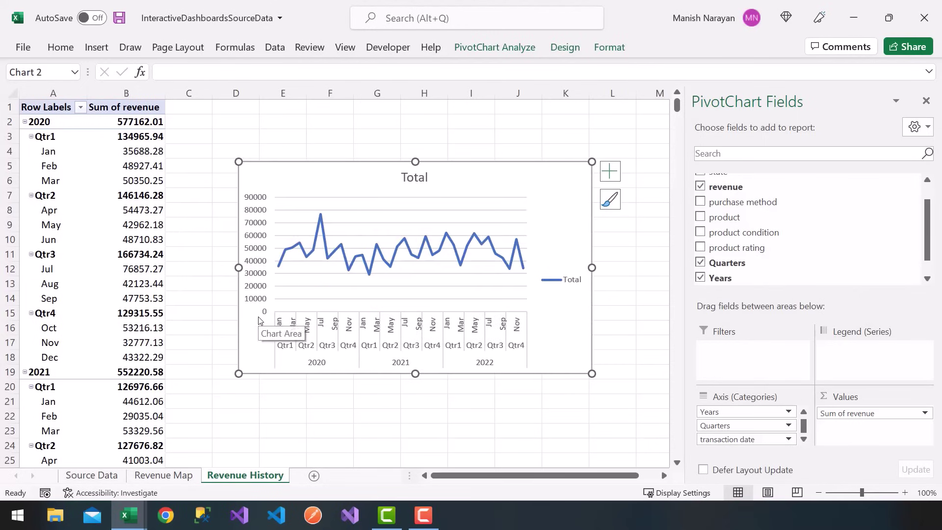
Delete the chart's 'Total' title and its legend
{"action": "left_click", "coordinate": [415, 179]}
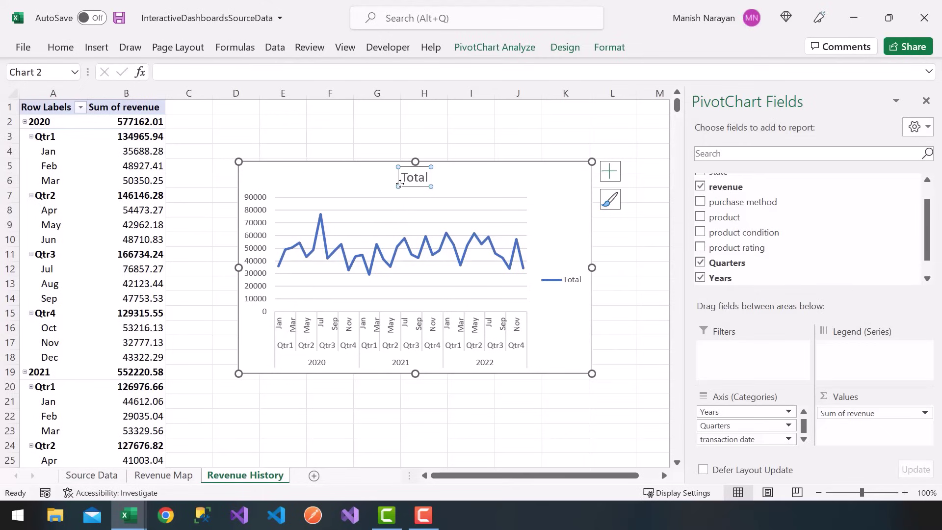
{"action": "key", "text": "Delete"}
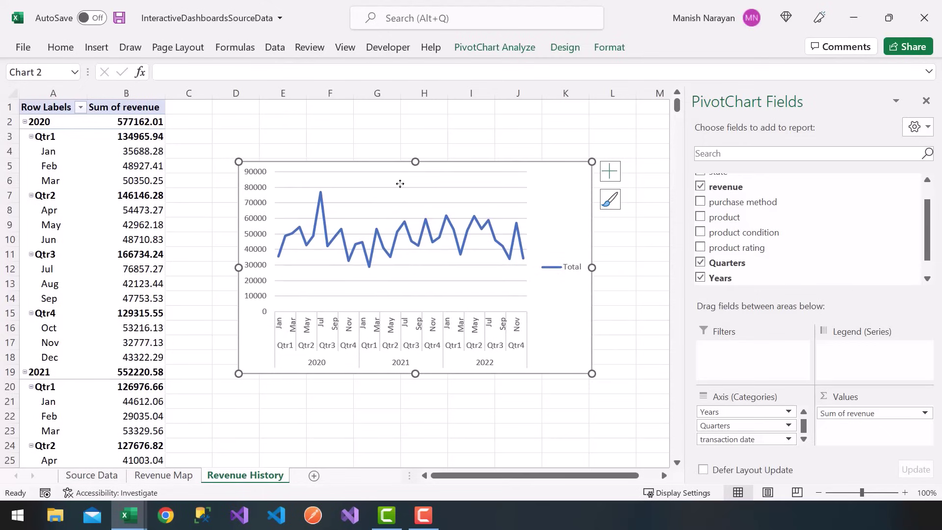
{"action": "left_click", "coordinate": [568, 267]}
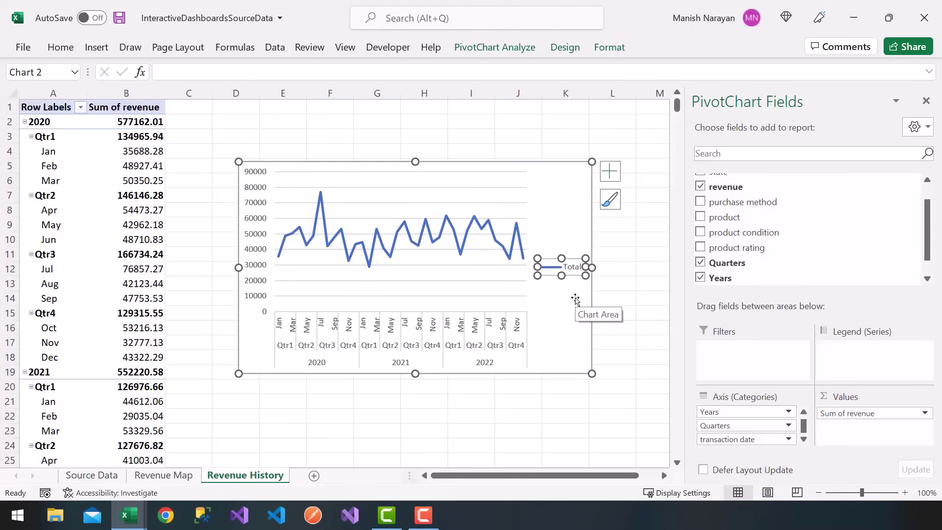
{"action": "key", "text": "Delete"}
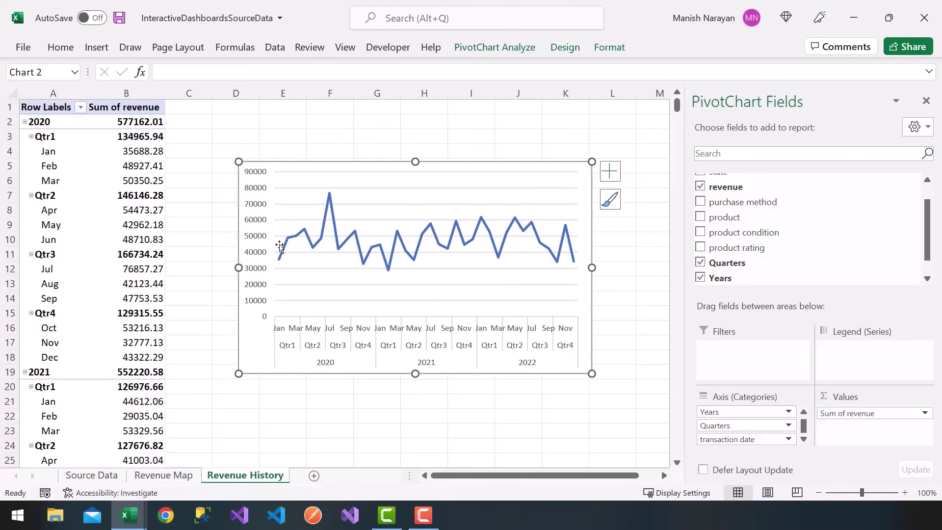
Apply the dark Style 7 chart style to the PivotChart
{"action": "left_click", "coordinate": [562, 48]}
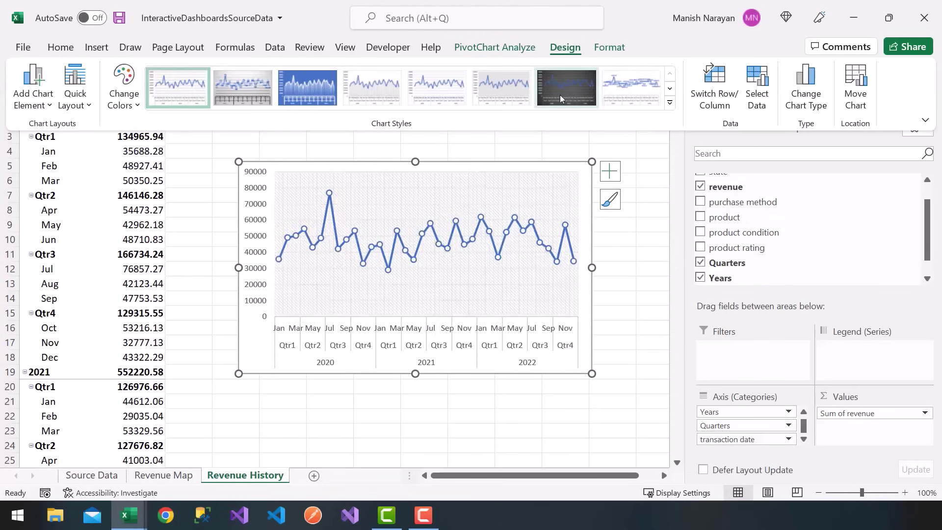
{"action": "left_click", "coordinate": [560, 96]}
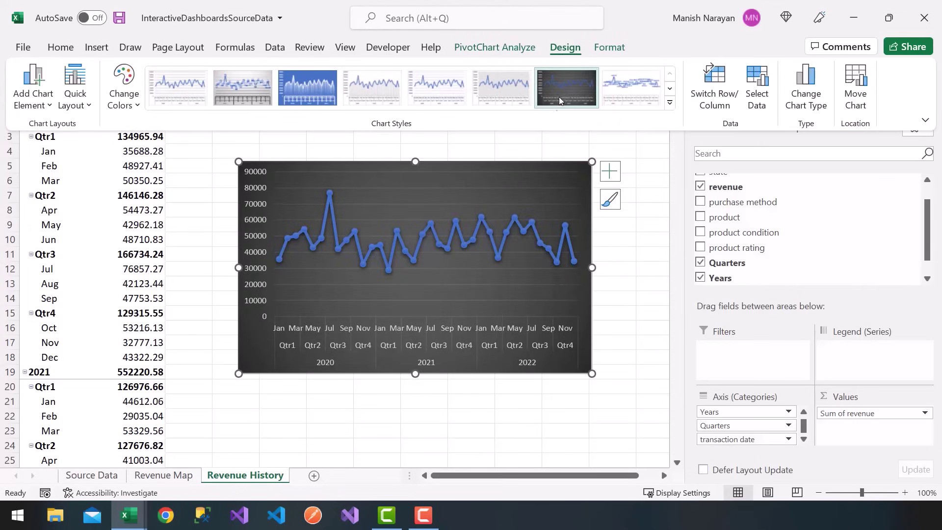
{"action": "left_click", "coordinate": [255, 266]}
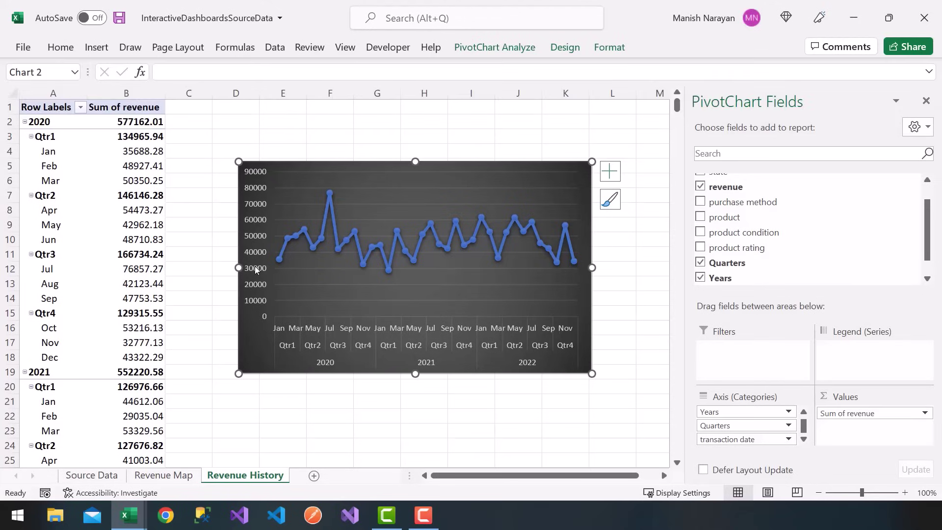
Format the vertical axis as Currency with 0 decimal places
{"action": "right_click", "coordinate": [255, 266]}
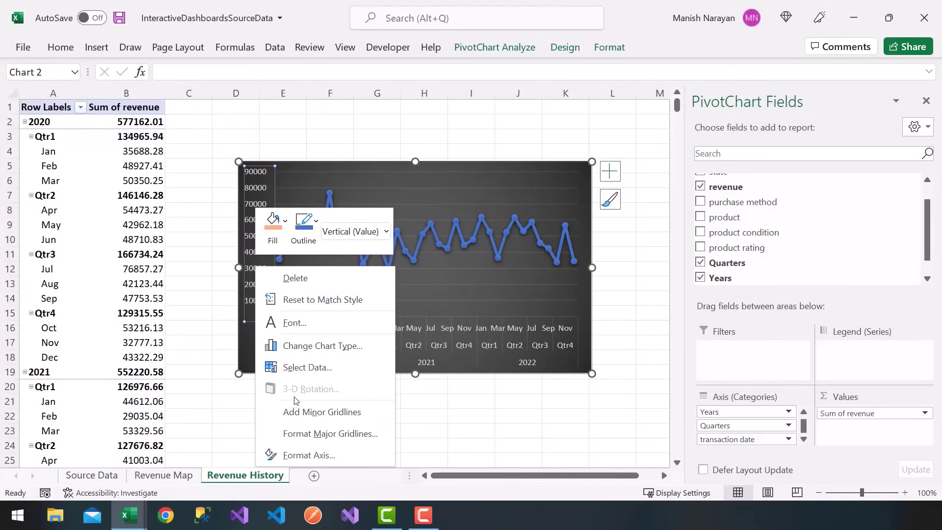
{"action": "left_click", "coordinate": [302, 456]}
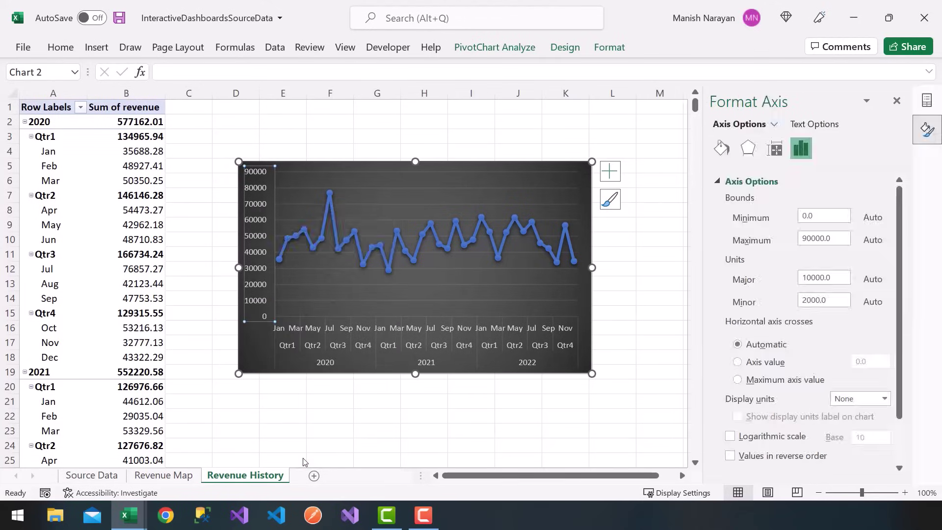
{"action": "scroll", "coordinate": [805, 425], "scroll_direction": "down", "scroll_amount": 1}
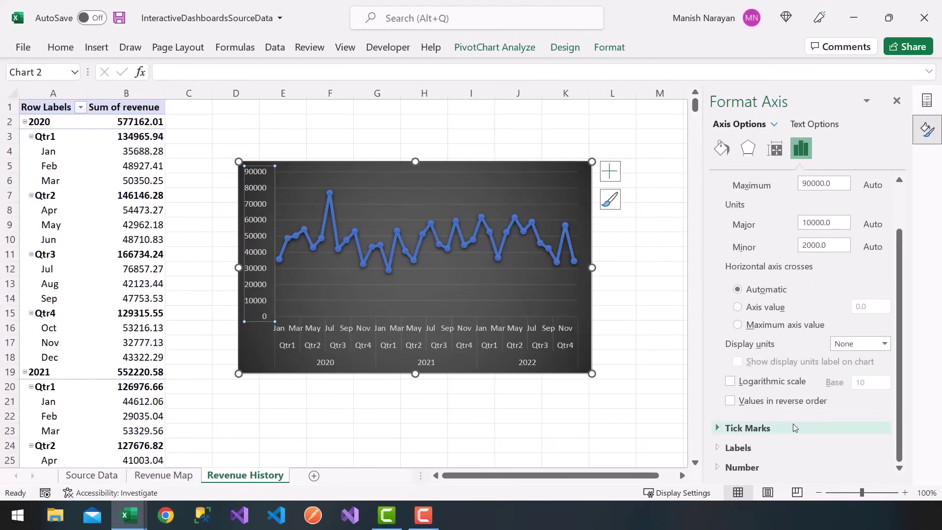
{"action": "left_click", "coordinate": [718, 468]}
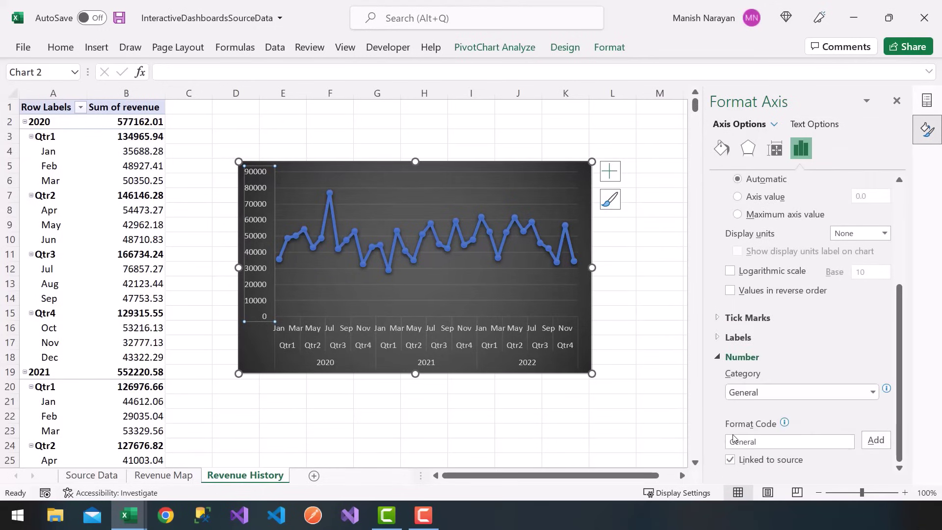
{"action": "left_click", "coordinate": [787, 397]}
{"action": "left_click", "coordinate": [767, 240]}
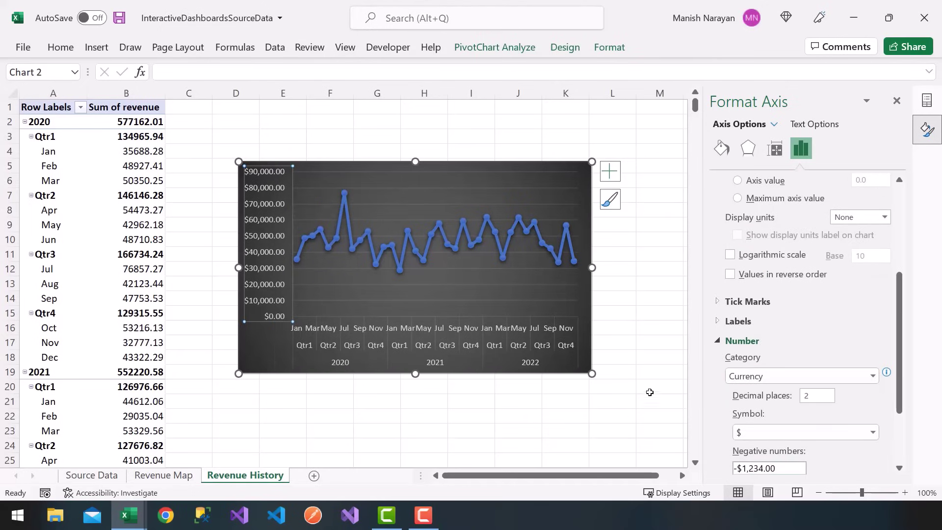
{"action": "double_click", "coordinate": [802, 397]}
{"action": "left_click", "coordinate": [897, 100]}
{"action": "left_click", "coordinate": [536, 139]}
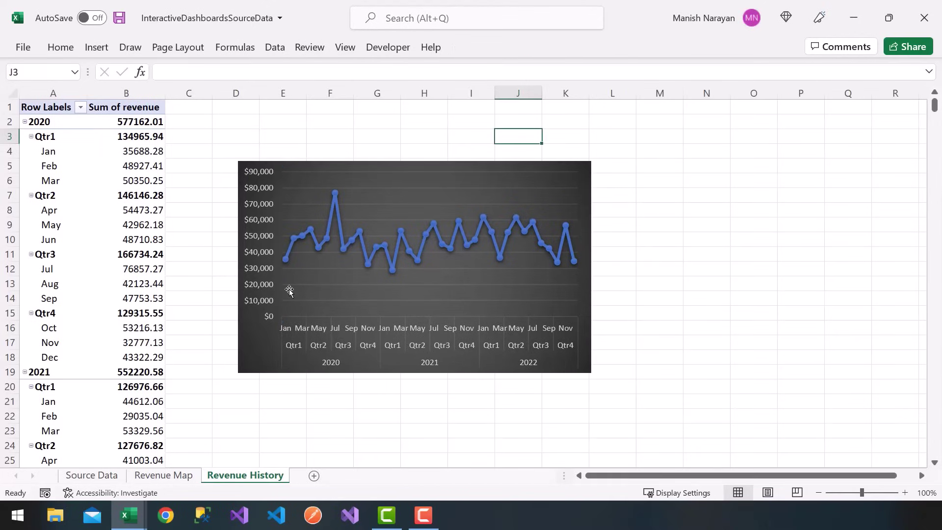
From a PivotTable value cell, insert Years and Quarters slicers
{"action": "left_click", "coordinate": [266, 269]}
{"action": "left_click", "coordinate": [266, 269]}
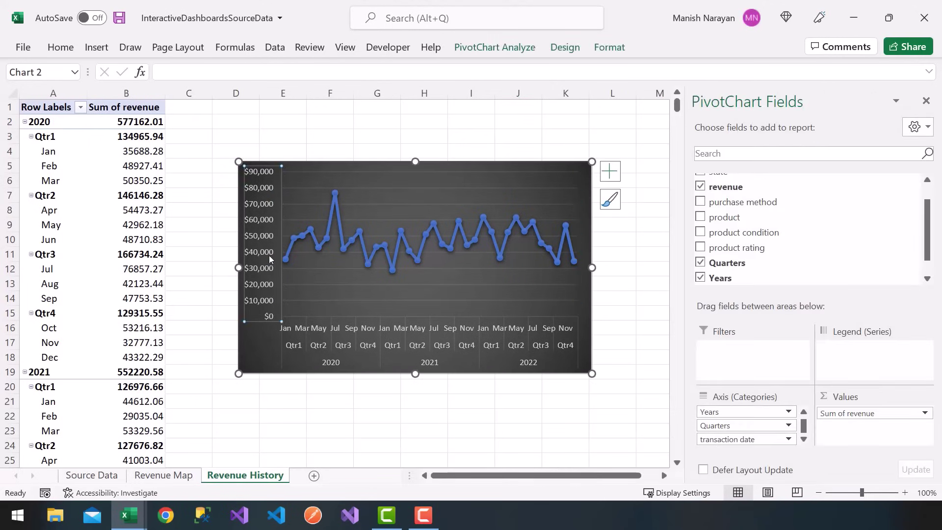
{"action": "left_click", "coordinate": [108, 239]}
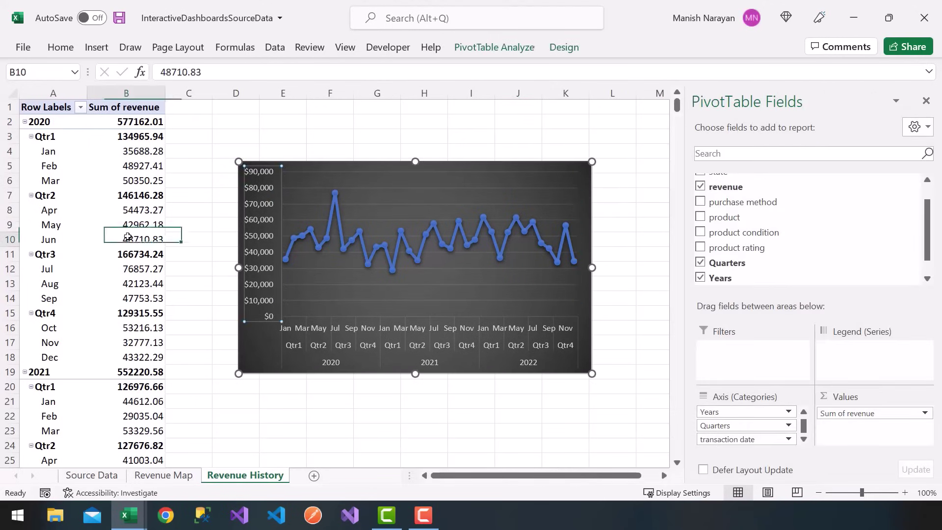
{"action": "left_click", "coordinate": [142, 197]}
{"action": "left_click", "coordinate": [140, 220]}
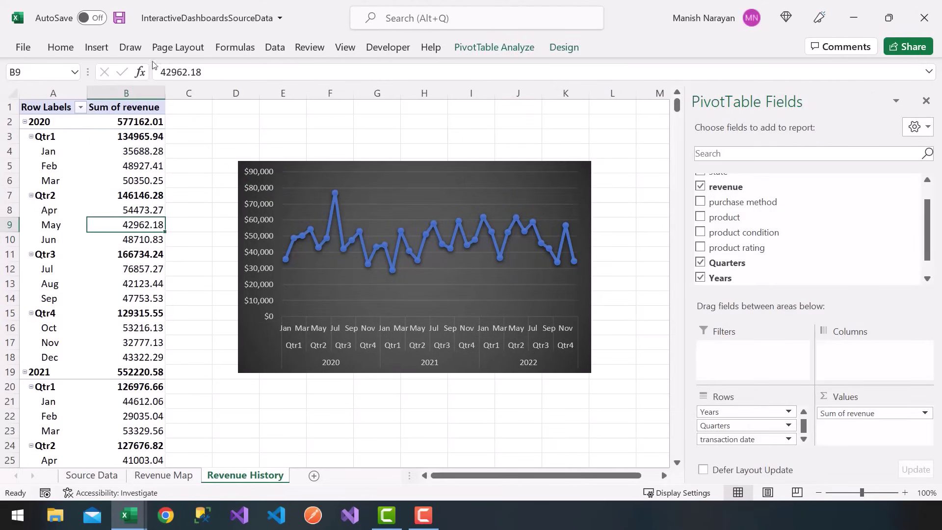
{"action": "left_click", "coordinate": [109, 48]}
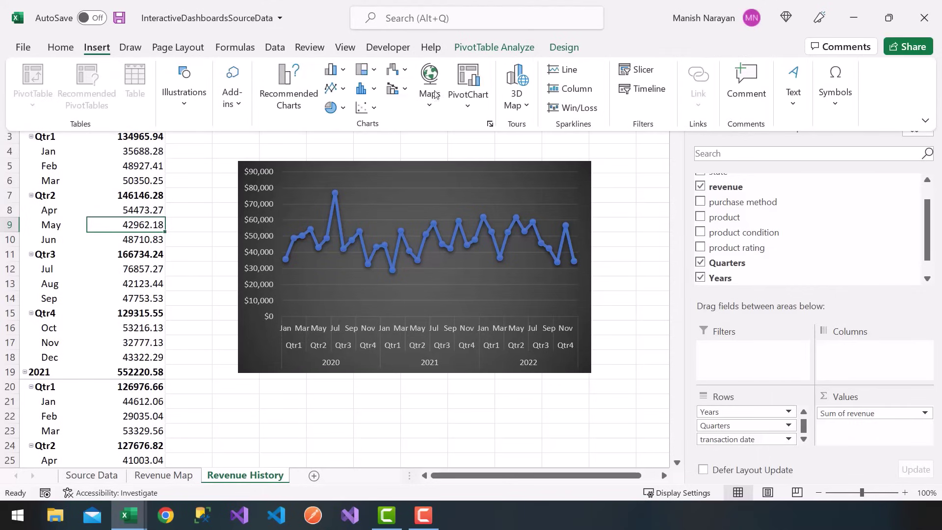
{"action": "left_click", "coordinate": [628, 72]}
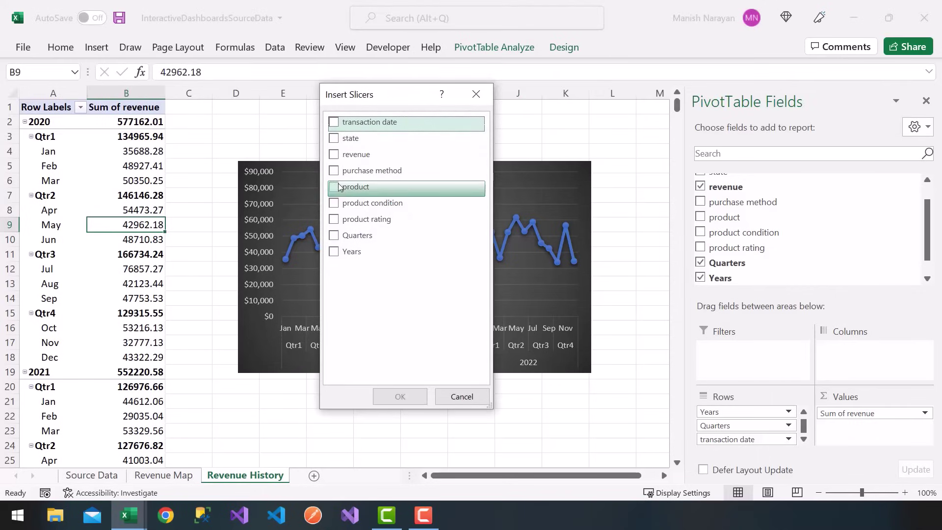
{"action": "left_click", "coordinate": [333, 251]}
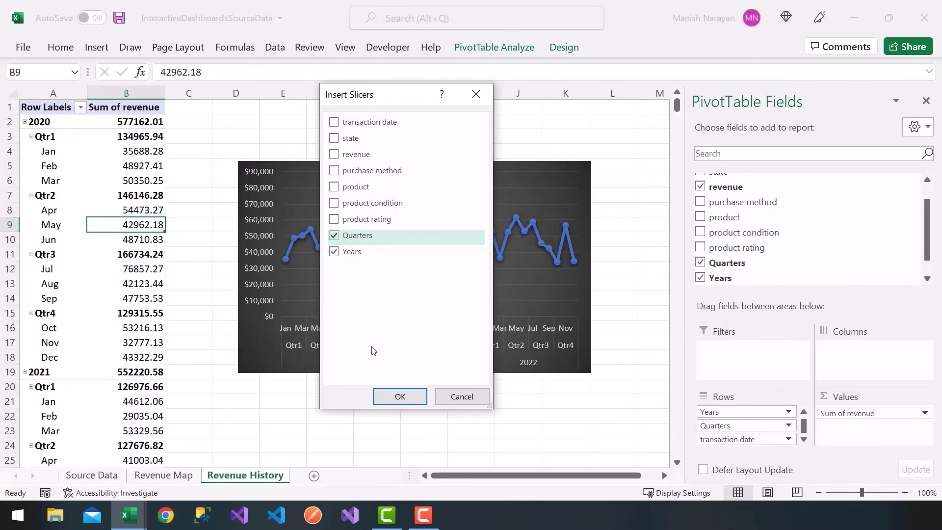
{"action": "left_click", "coordinate": [384, 395]}
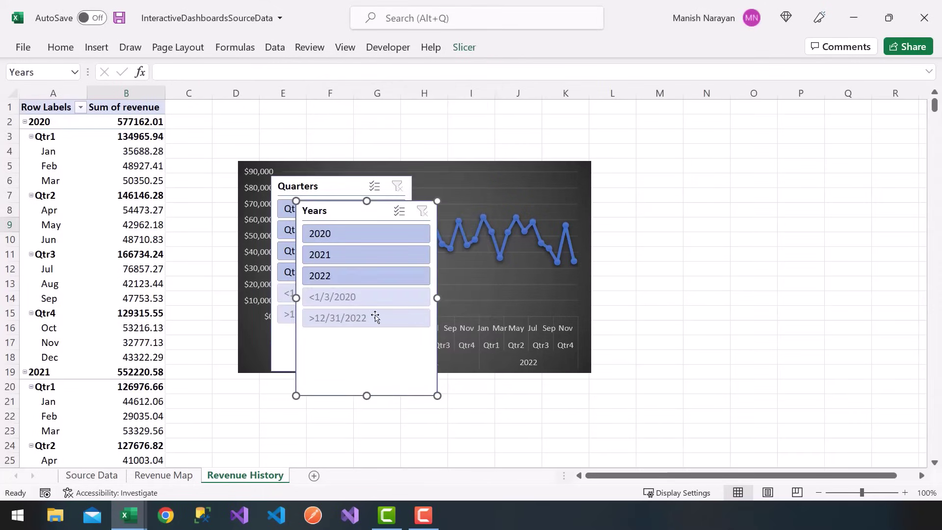
Move the Years slicer to columns M–O and the Quarters slicer below it, clear of the chart
{"action": "left_click_drag", "start_coordinate": [342, 212], "coordinate": [683, 133]}
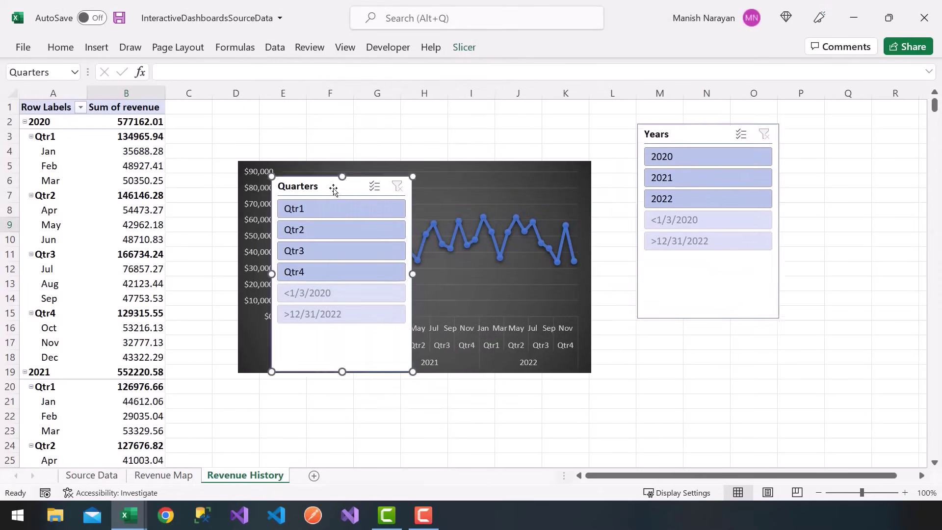
{"action": "left_click_drag", "start_coordinate": [332, 187], "coordinate": [850, 232]}
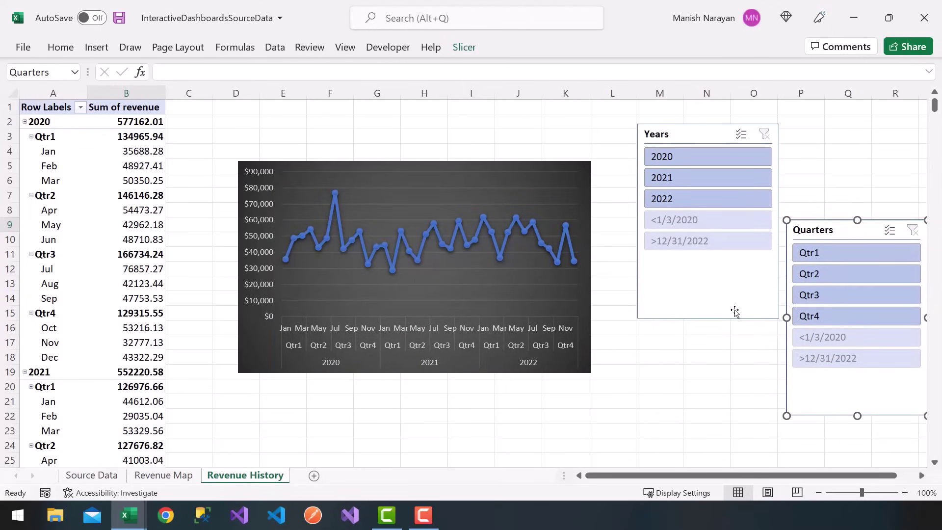
{"action": "left_click", "coordinate": [689, 268]}
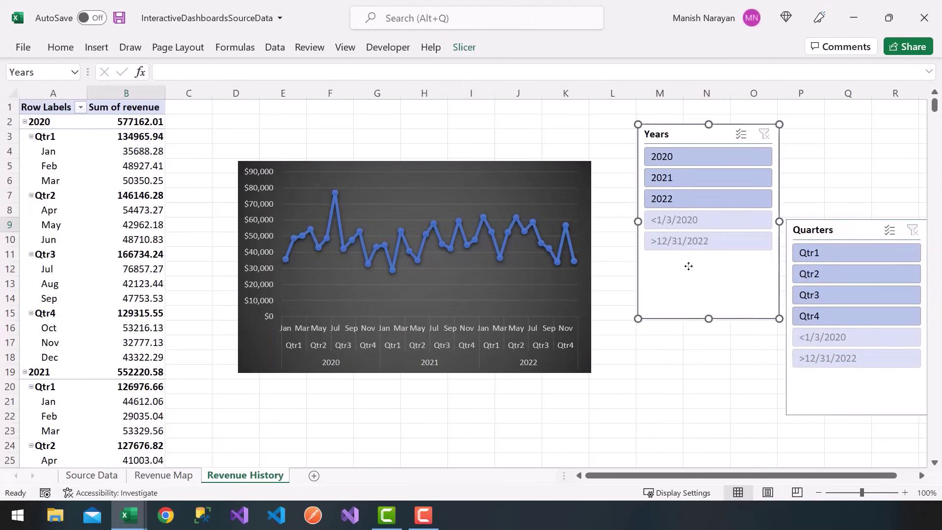
Make the Years slicer hide items with no data, leaving only 2020–2022
{"action": "right_click", "coordinate": [678, 244]}
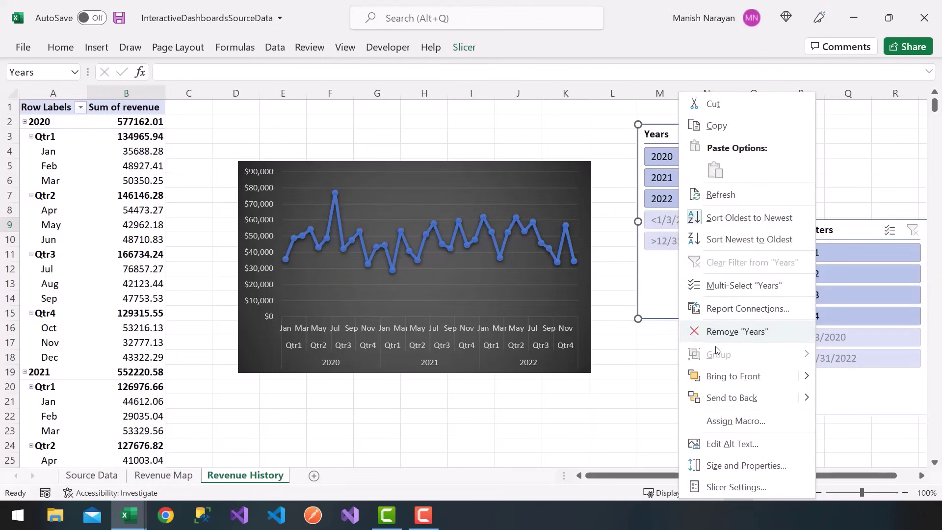
{"action": "left_click", "coordinate": [714, 487]}
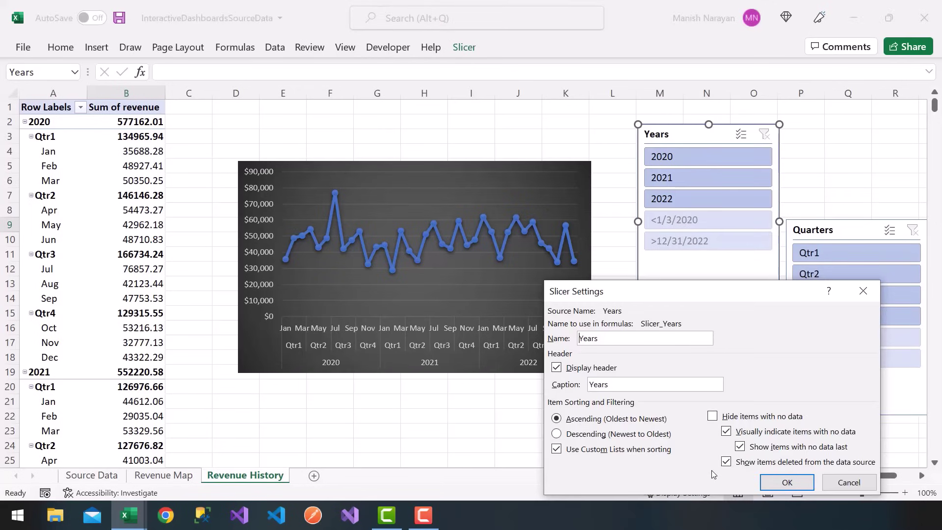
{"action": "left_click", "coordinate": [713, 417]}
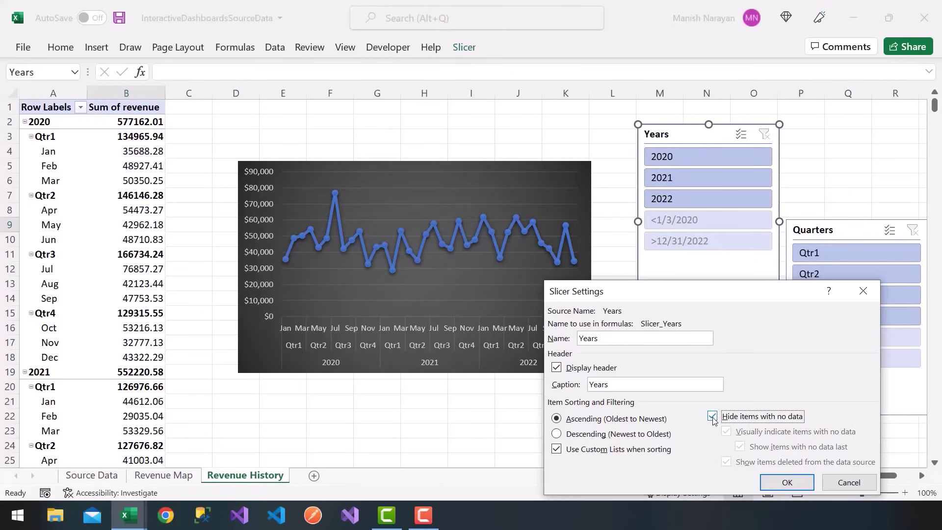
{"action": "left_click", "coordinate": [777, 479]}
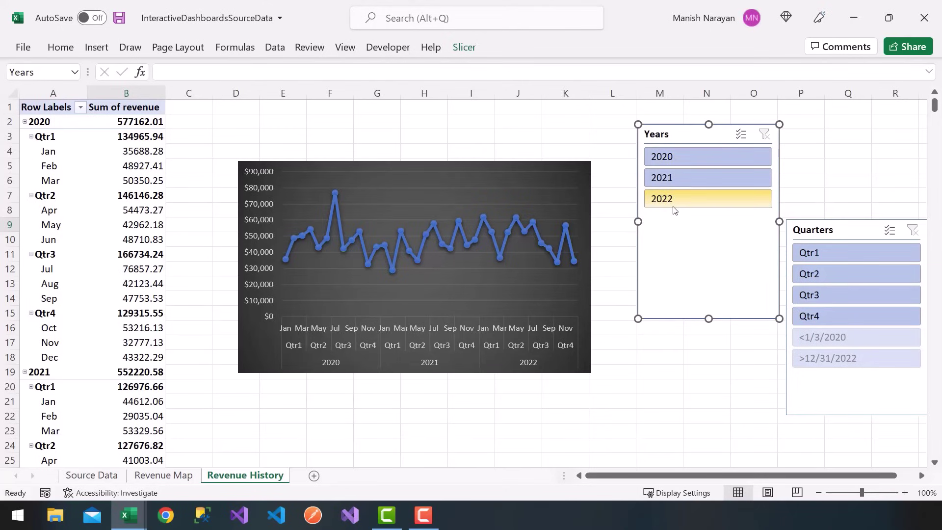
Make the Quarters slicer hide items with no data, leaving only Qtr1–Qtr4
{"action": "left_click", "coordinate": [826, 232]}
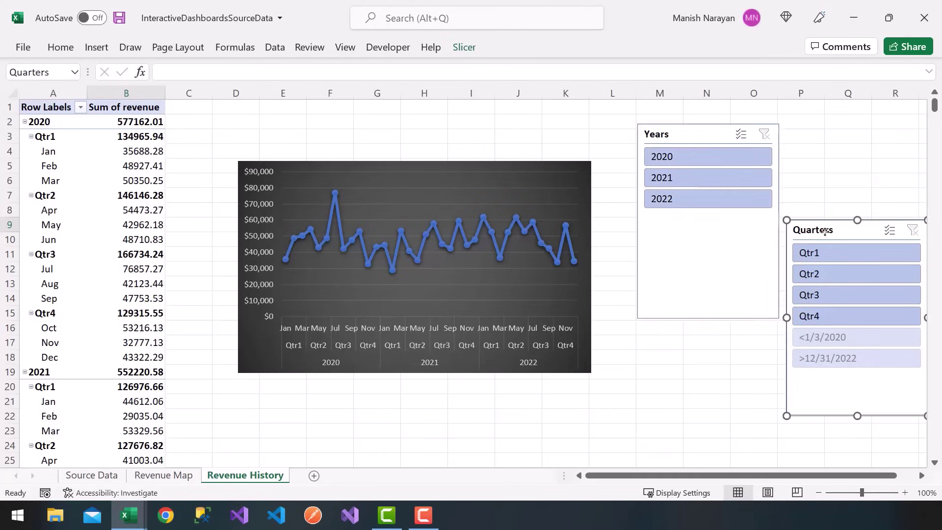
{"action": "right_click", "coordinate": [830, 232]}
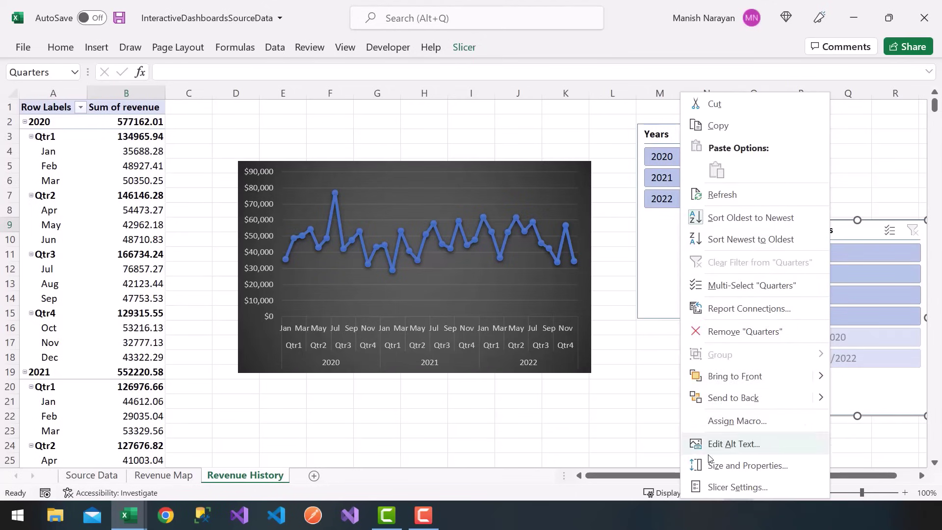
{"action": "left_click", "coordinate": [717, 486]}
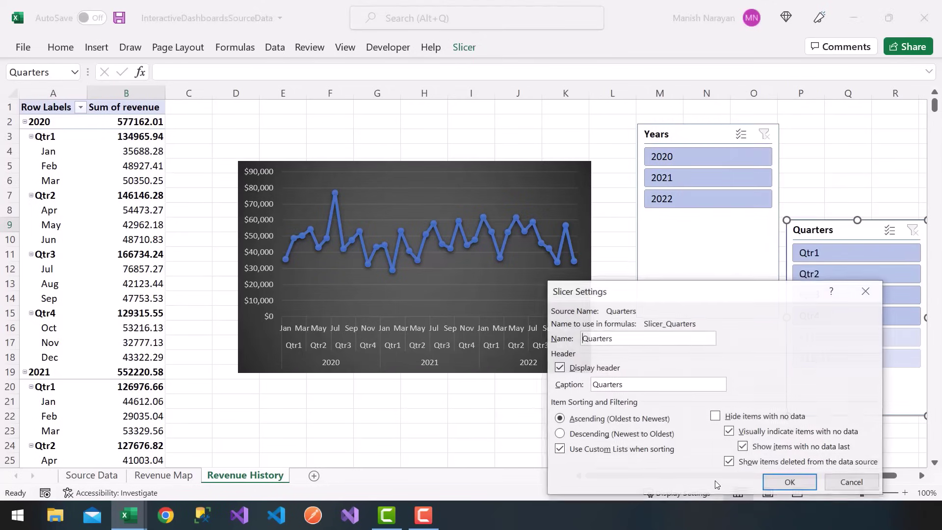
{"action": "left_click", "coordinate": [726, 420]}
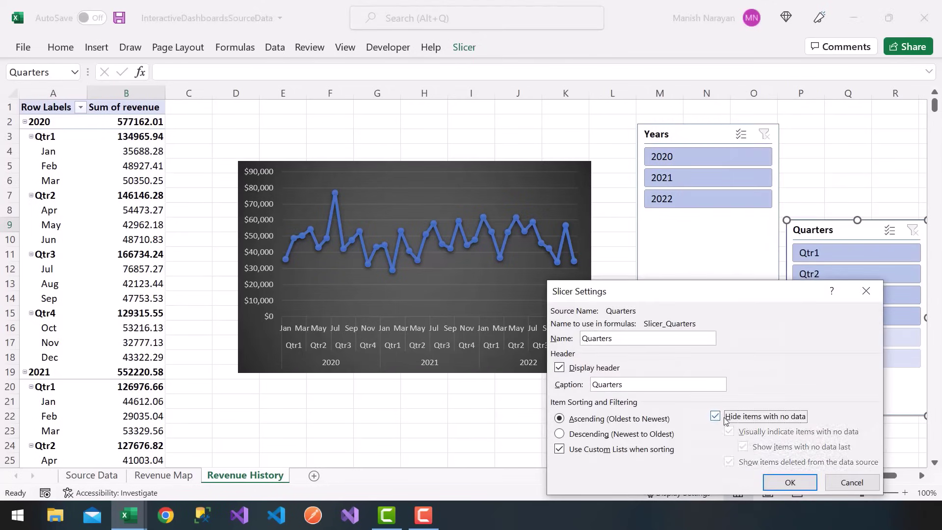
{"action": "left_click", "coordinate": [803, 485]}
{"action": "left_click", "coordinate": [754, 417]}
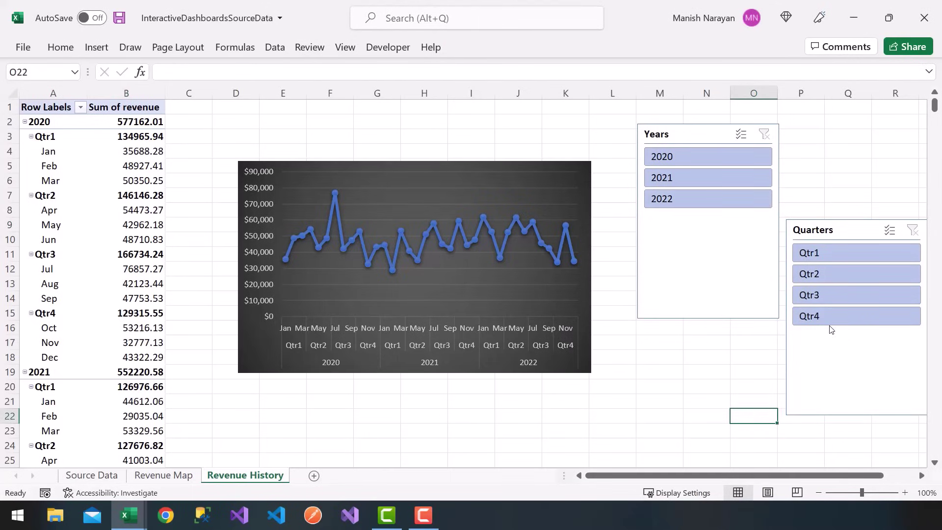
{"action": "left_click", "coordinate": [673, 182]}
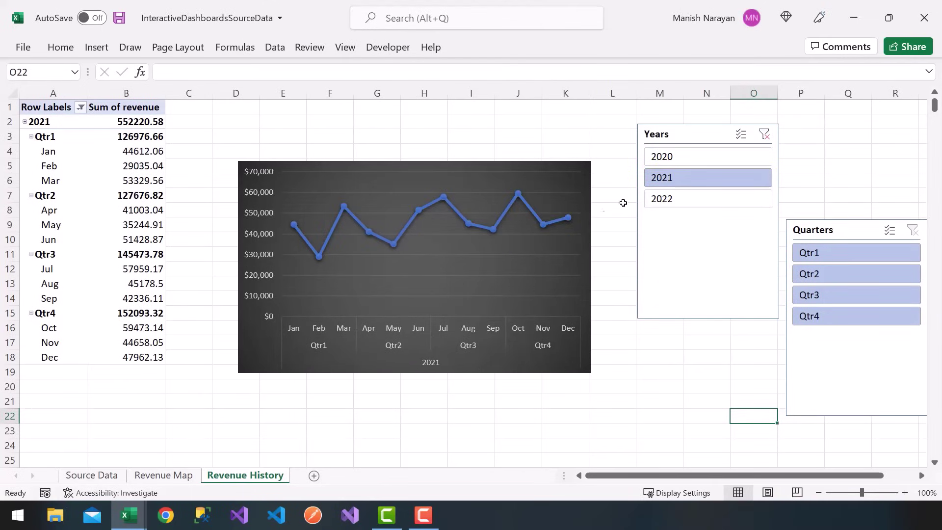
{"action": "left_click", "coordinate": [686, 156], "text": "ctrl"}
{"action": "left_click", "coordinate": [674, 201], "text": "ctrl"}
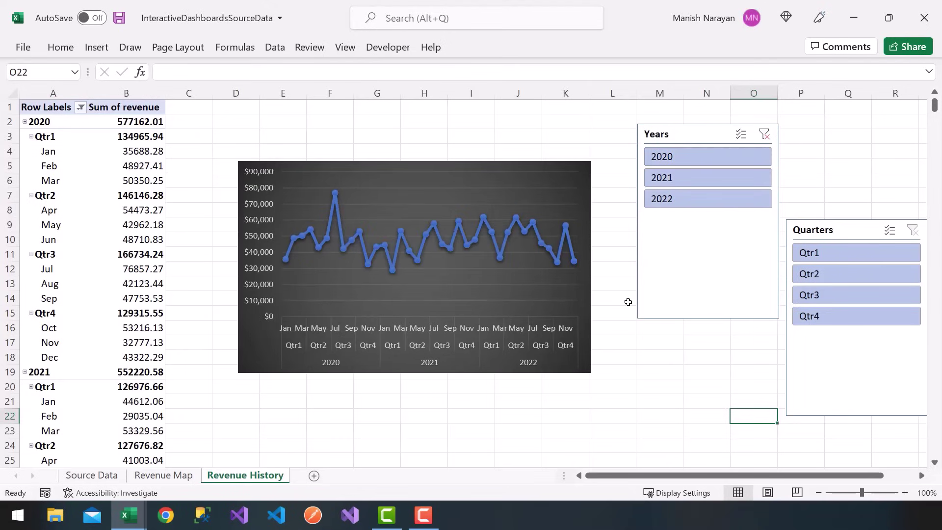
{"action": "left_click", "coordinate": [831, 299]}
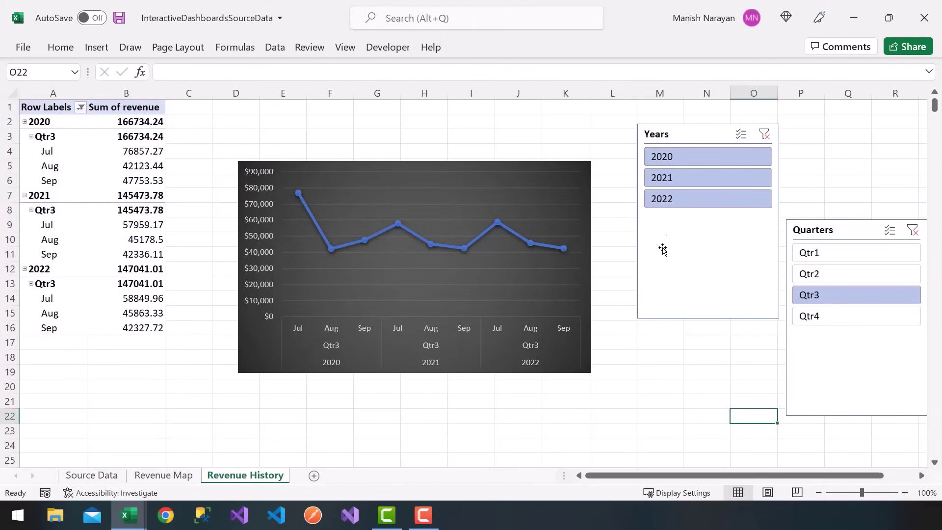
{"action": "left_click", "coordinate": [835, 253], "text": "ctrl"}
{"action": "left_click", "coordinate": [827, 274], "text": "ctrl"}
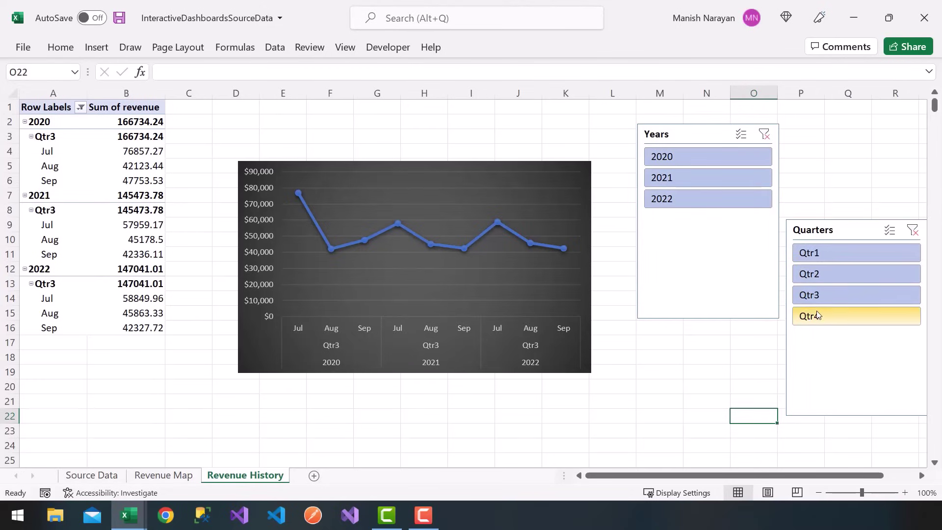
{"action": "left_click", "coordinate": [817, 315], "text": "ctrl"}
{"action": "left_click", "coordinate": [699, 360]}
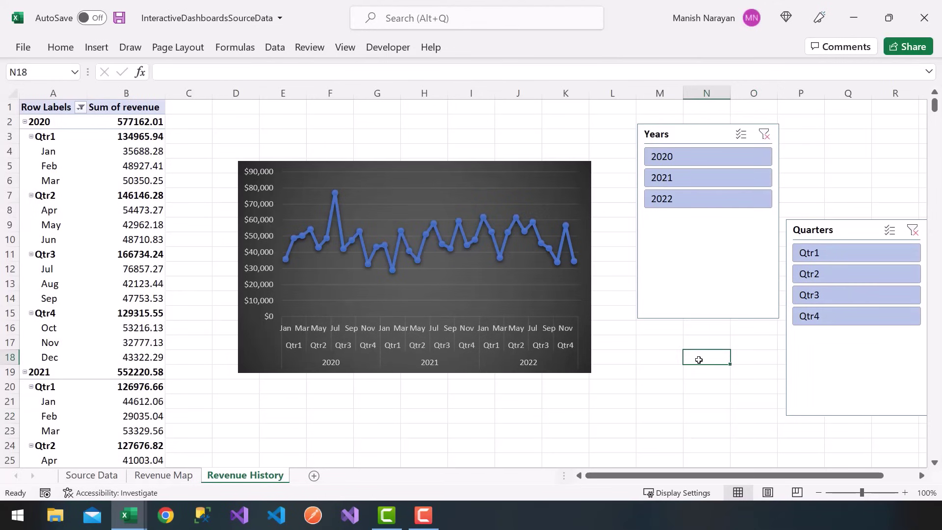